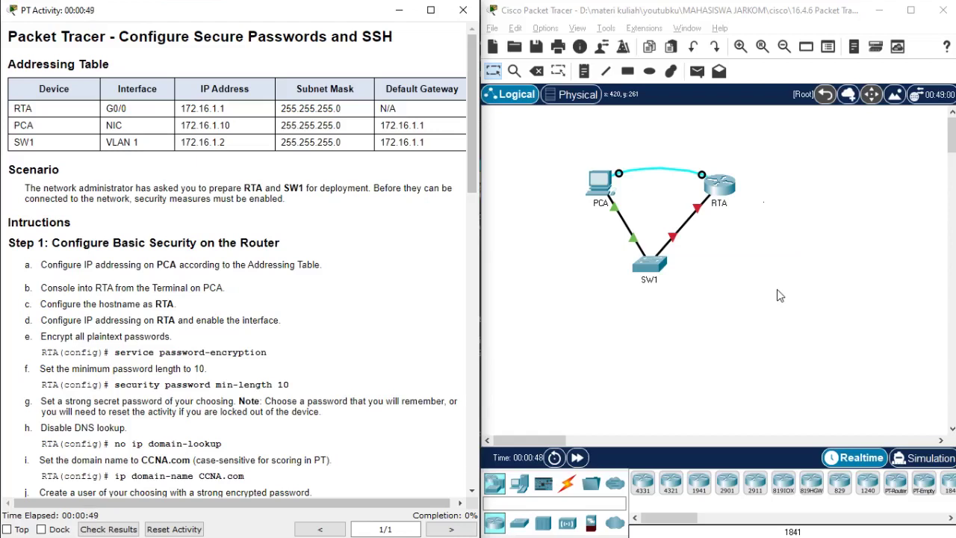
- Open the PCA device window from the PCA, SW1 and RTA topology
left_click(606, 191)
- Give PCA static IP 172.16.1.10, mask 255.255.255.0, gateway 172.16.1.1, then minimize its window
left_click_drag(422, 21, 676, 39)
left_click(597, 64)
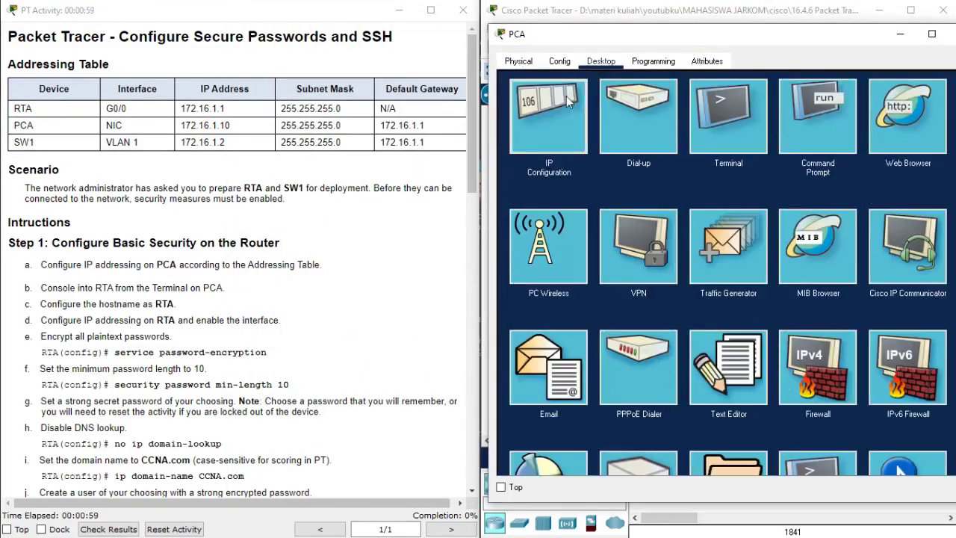
left_click(566, 96)
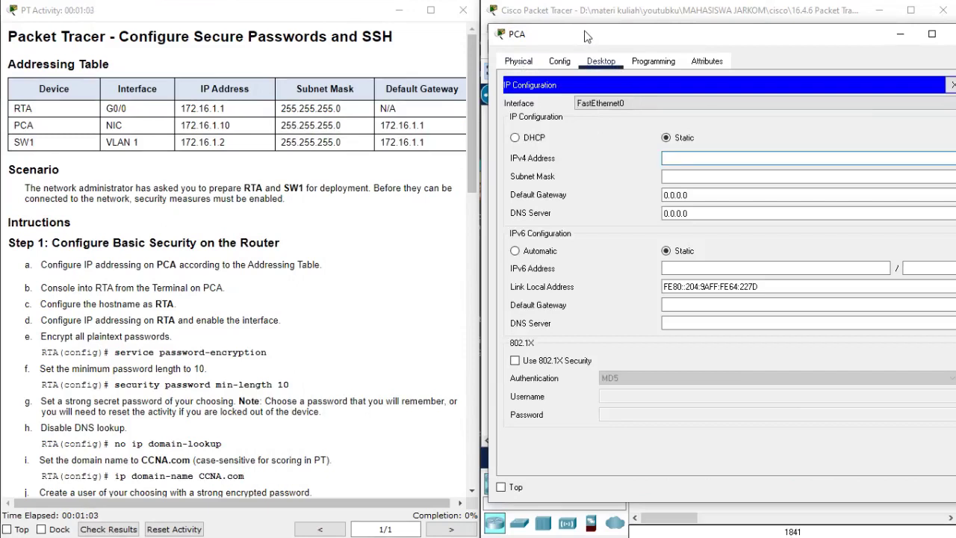
type("172.16.1.10")
key("Tab")
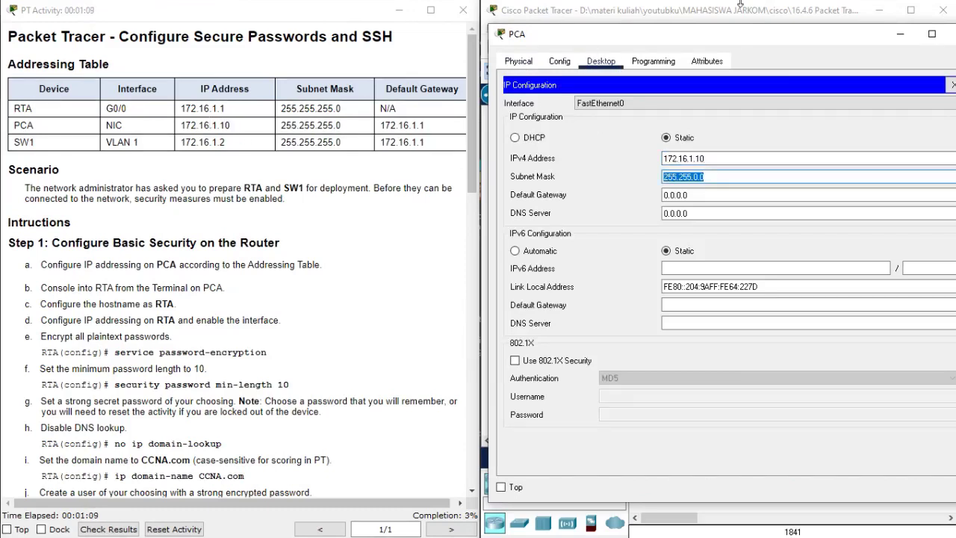
type("255.255.255.0")
key("Tab")
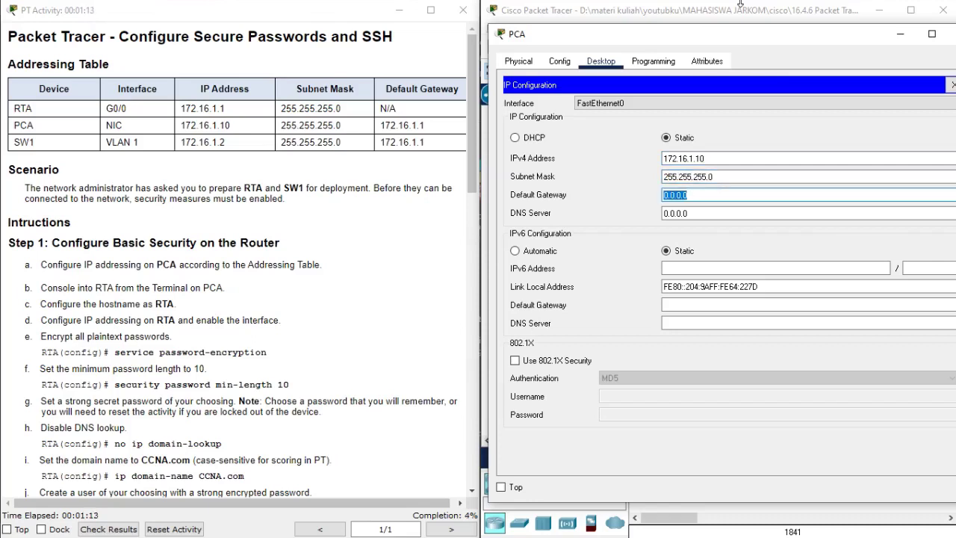
type("172.16.1.1")
left_click(951, 86)
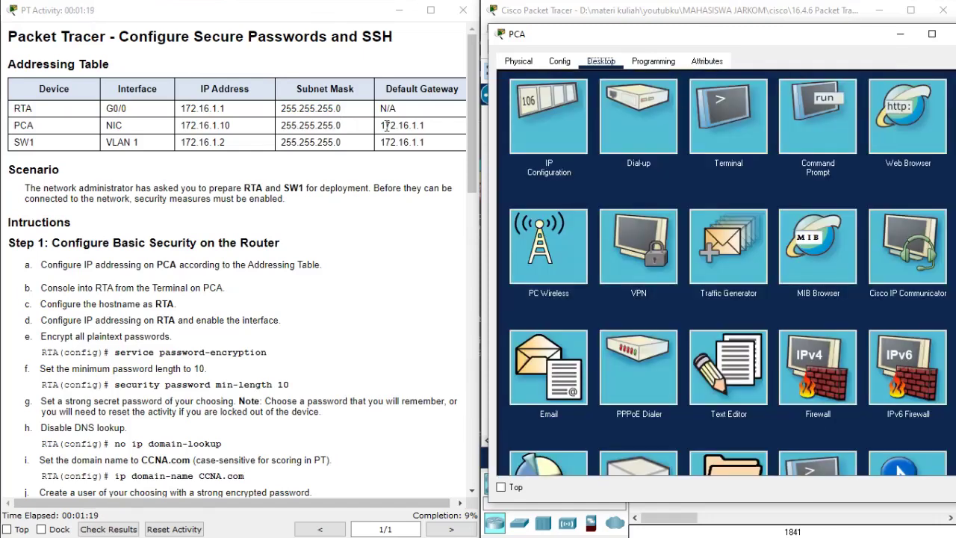
left_click(901, 35)
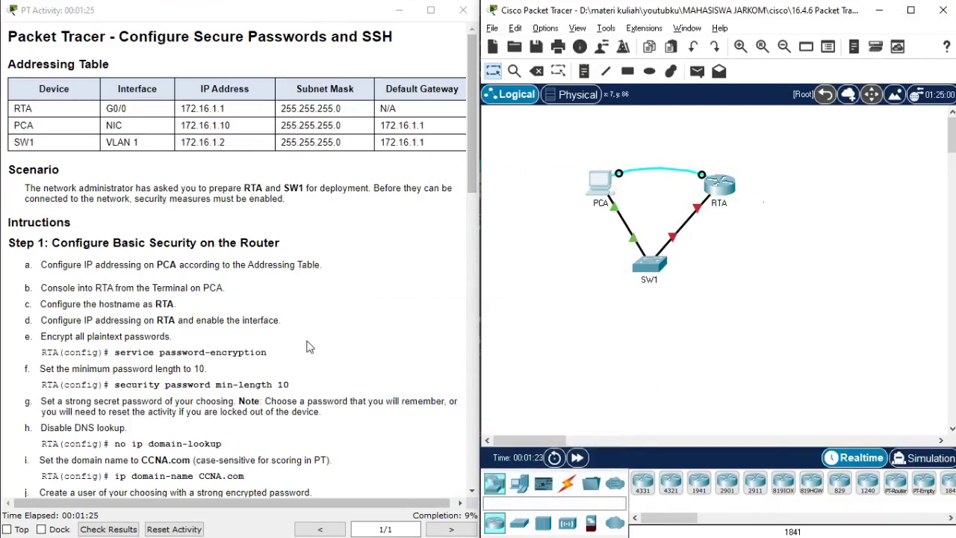
mouse_move(597, 200)
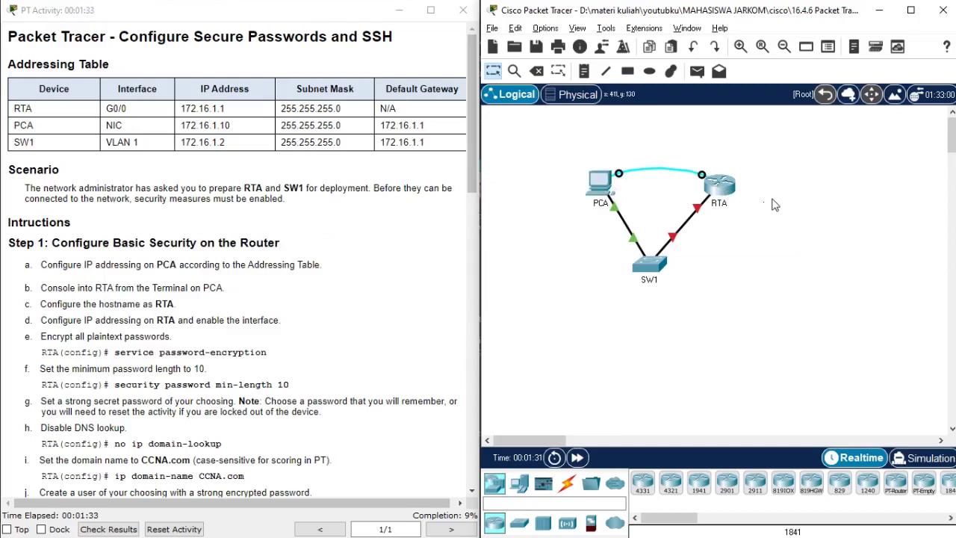
left_click(719, 187)
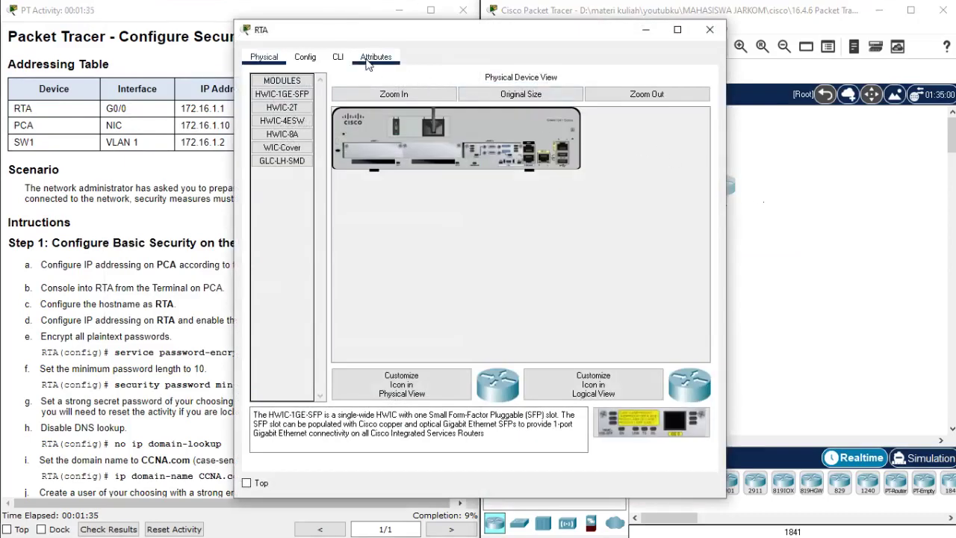
left_click(337, 57)
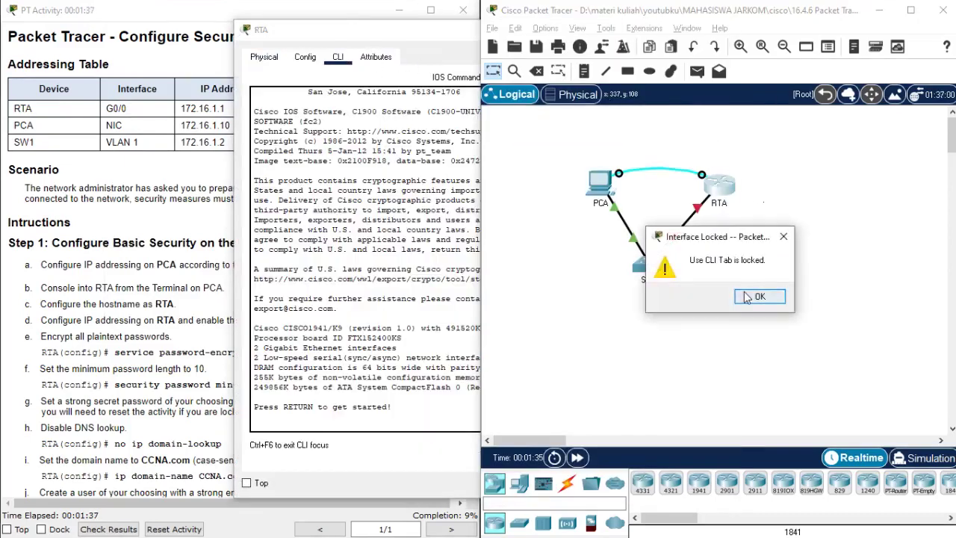
left_click(748, 297)
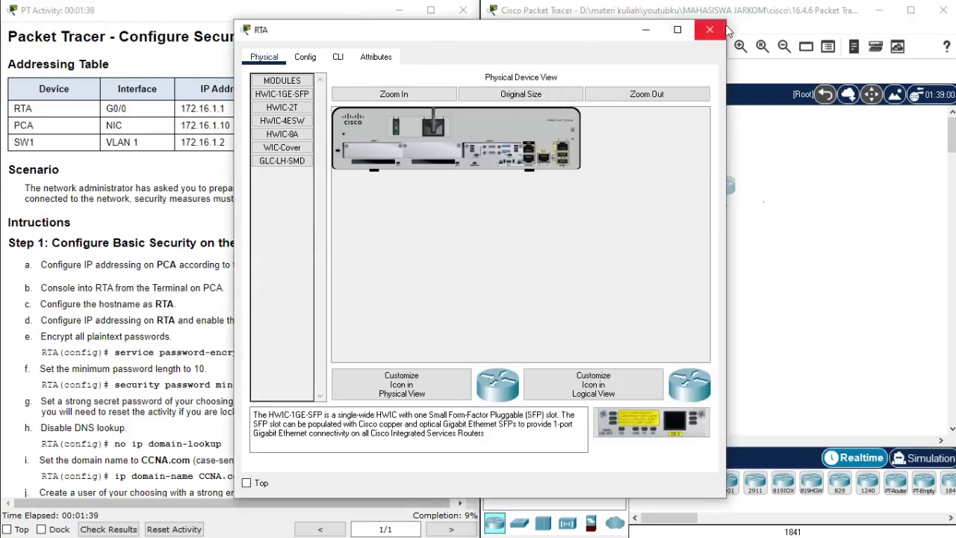
left_click(723, 30)
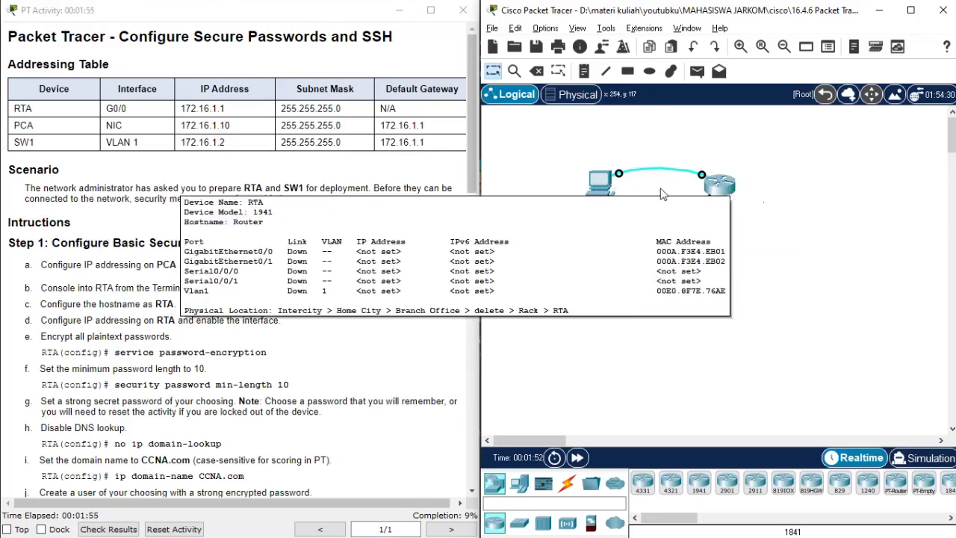
- Start a console session from PCA's Terminal to the router and enter privileged mode
left_click(597, 188)
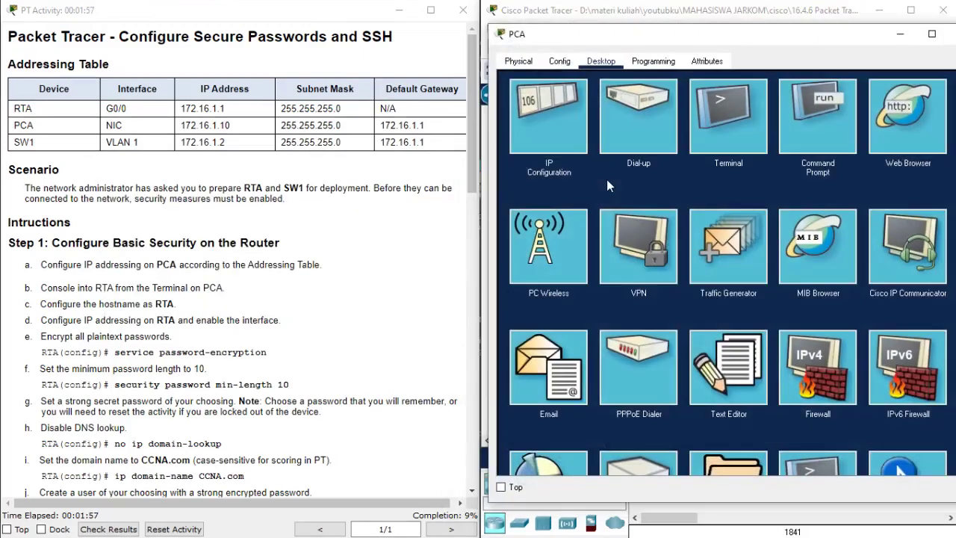
left_click_drag(656, 45, 638, 47)
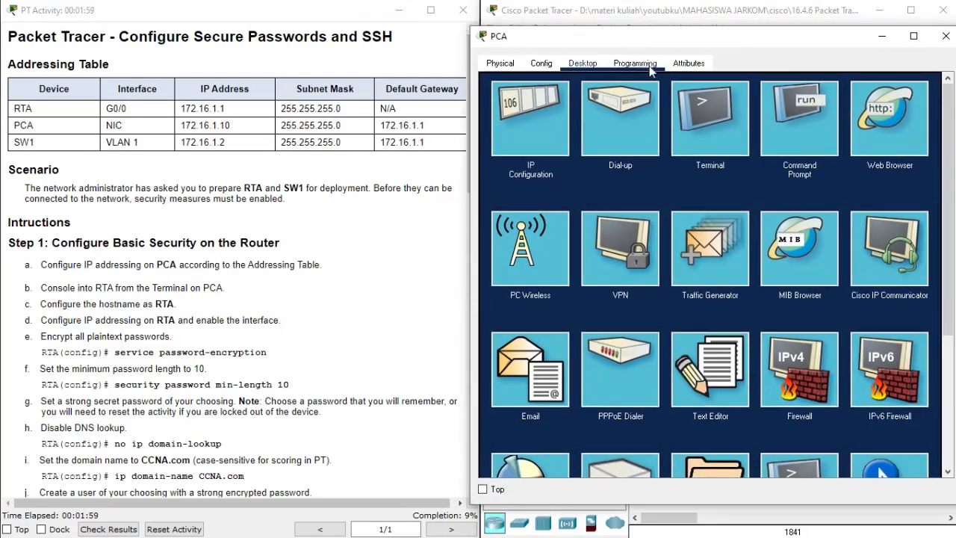
left_click(699, 118)
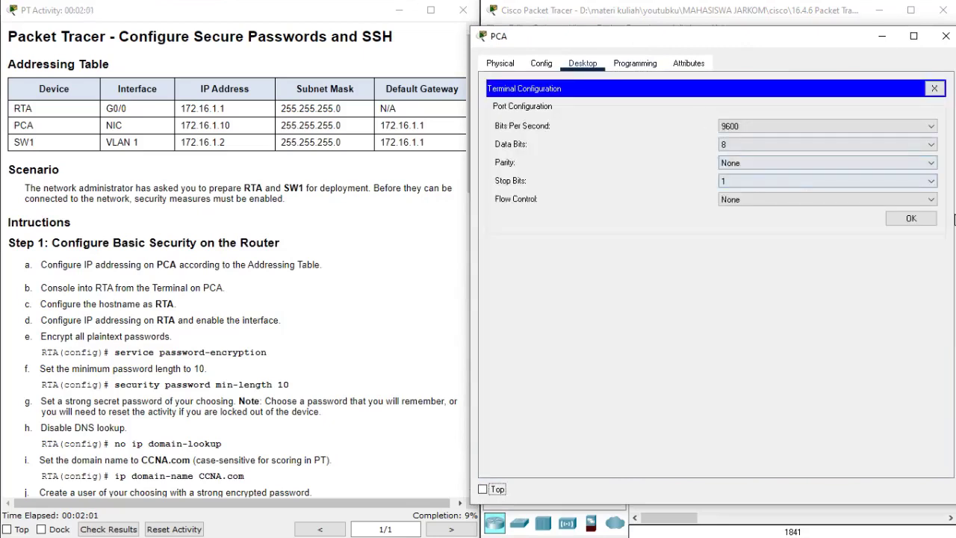
left_click(912, 219)
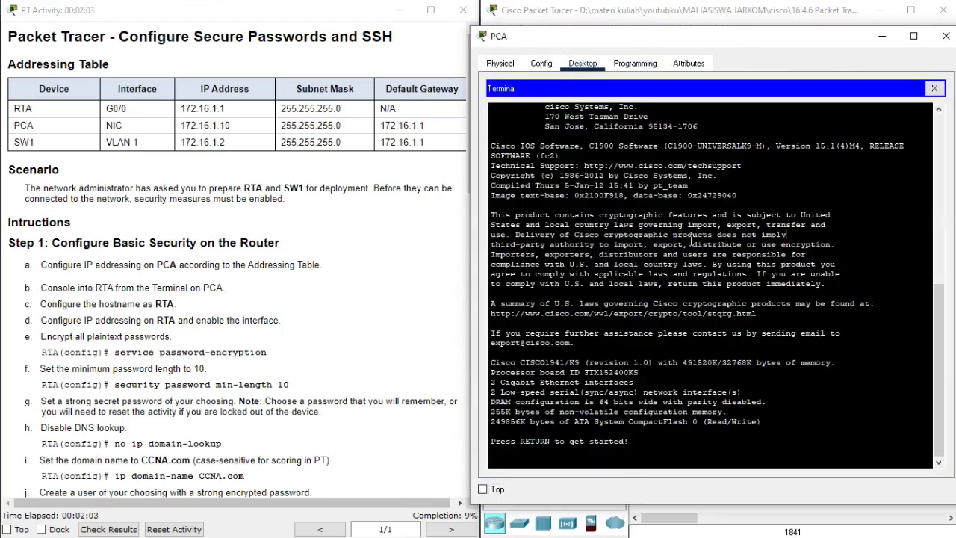
key("Return")
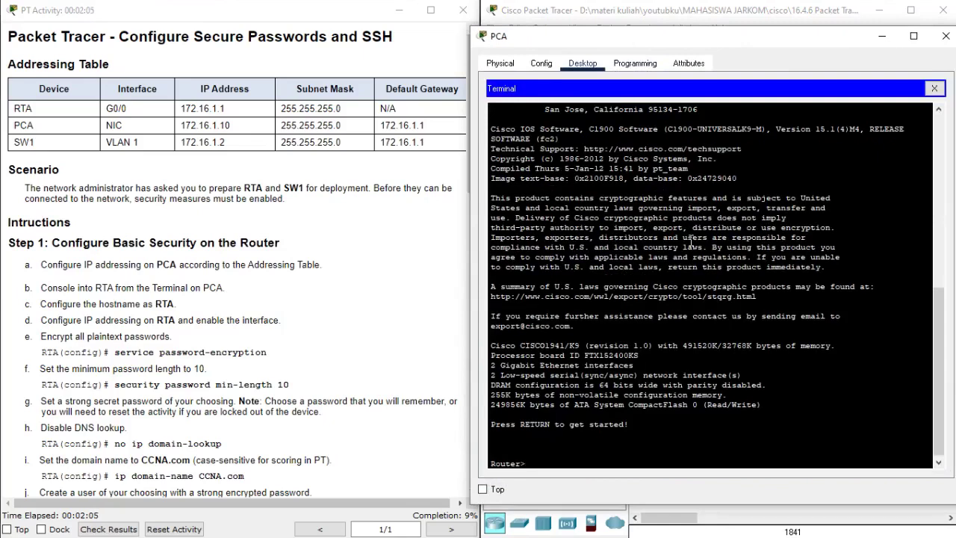
type("ena")
key("Return")
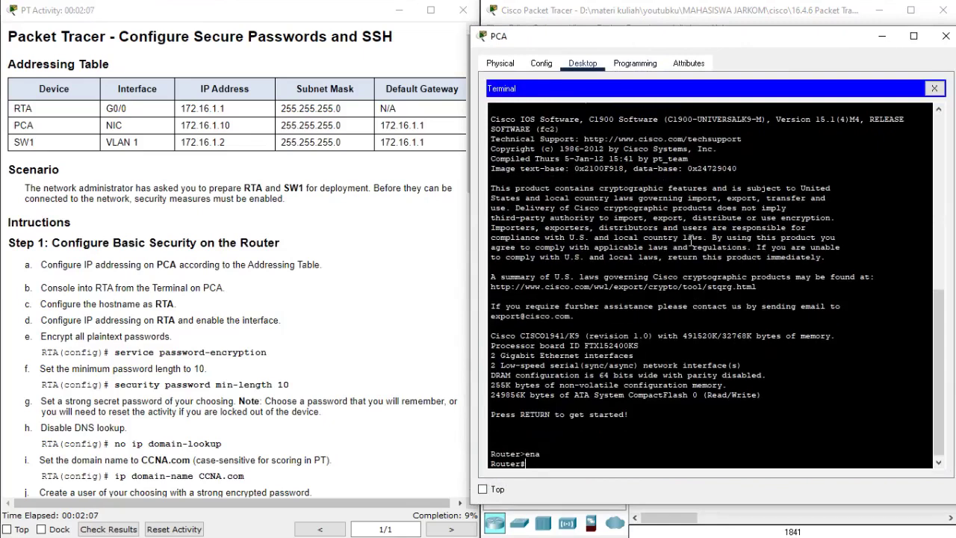
- Enter global configuration mode and set the router hostname to RTA
type("conf")
key("Tab")
type("t")
key("Tab")
key("Return")
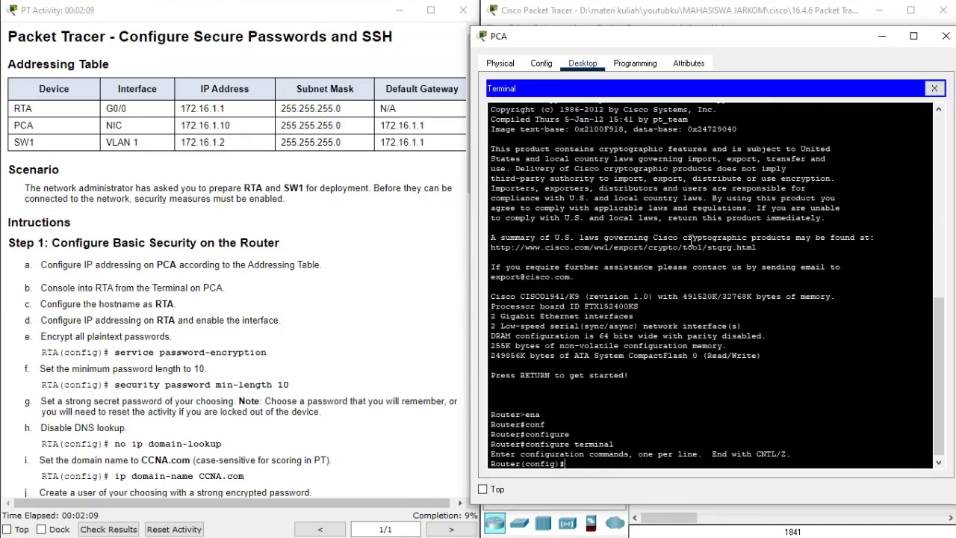
key("Return")
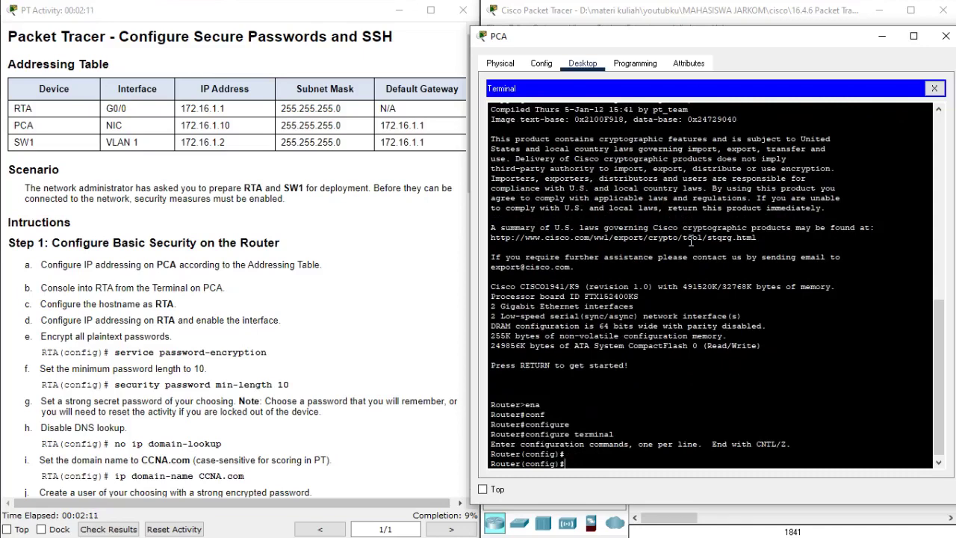
type("hos")
key("Tab")
type("RTA")
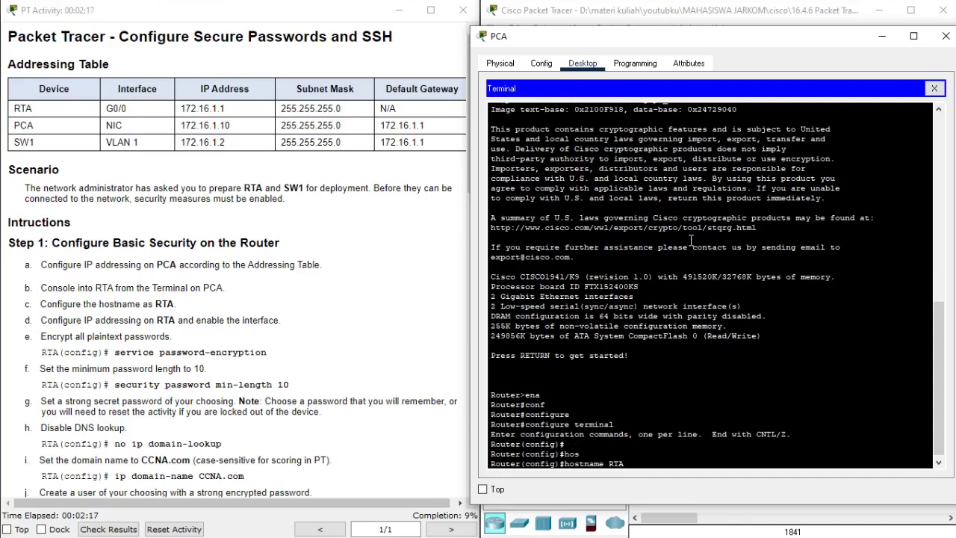
key("Return")
key("Return")
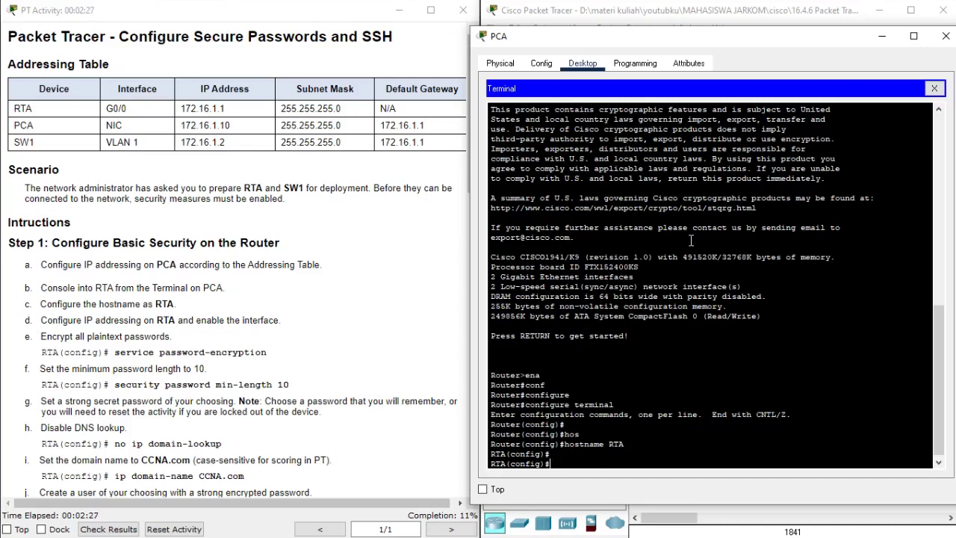
- Assign 172.16.1.1 255.255.255.0 to RTA's GigabitEthernet0/0
type("nter")
key("Tab")
type("gig")
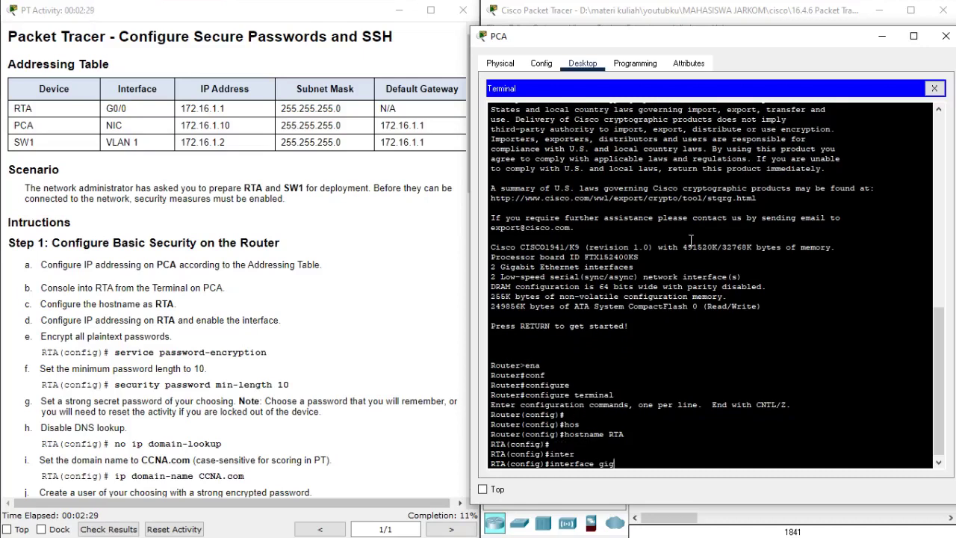
key("Tab")
type("0/0")
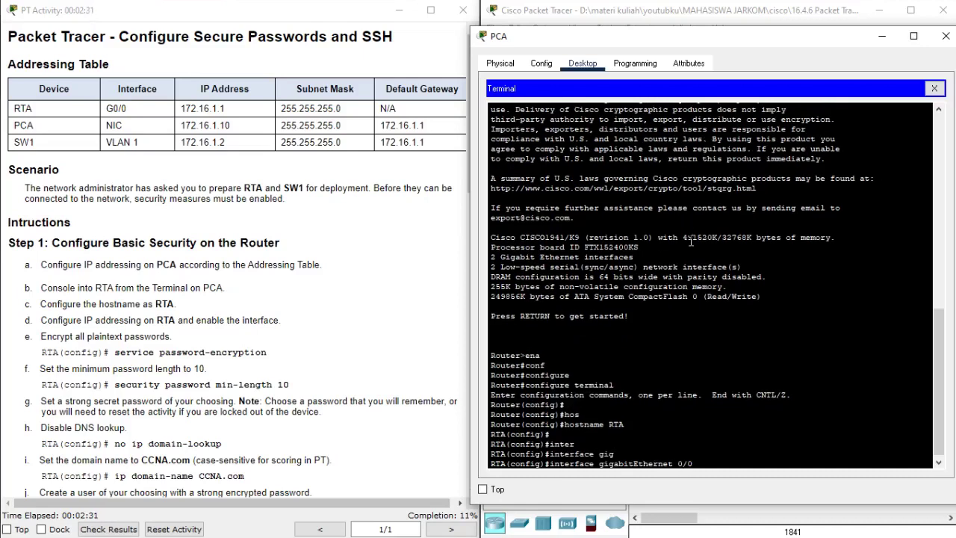
key("Return")
type("ip ")
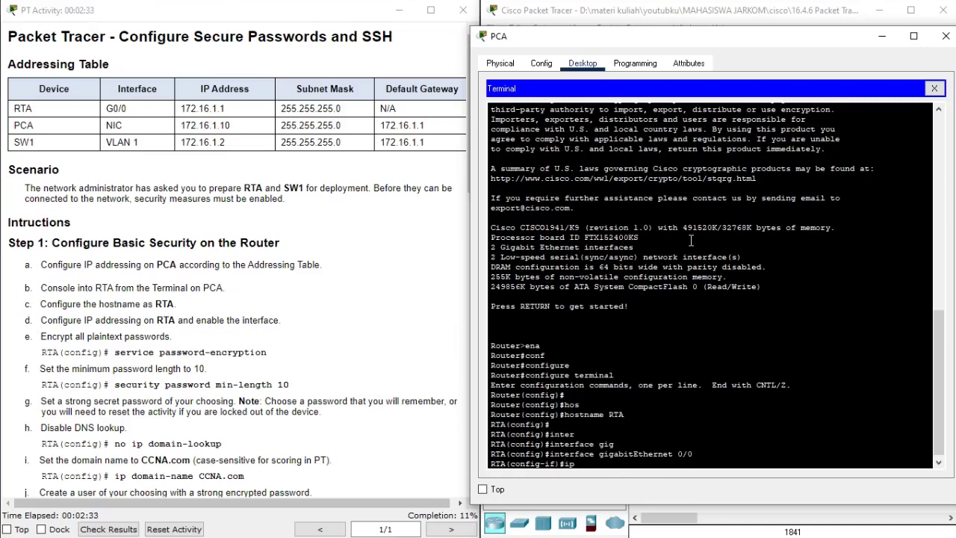
type("ad")
key("Tab")
type("172.")
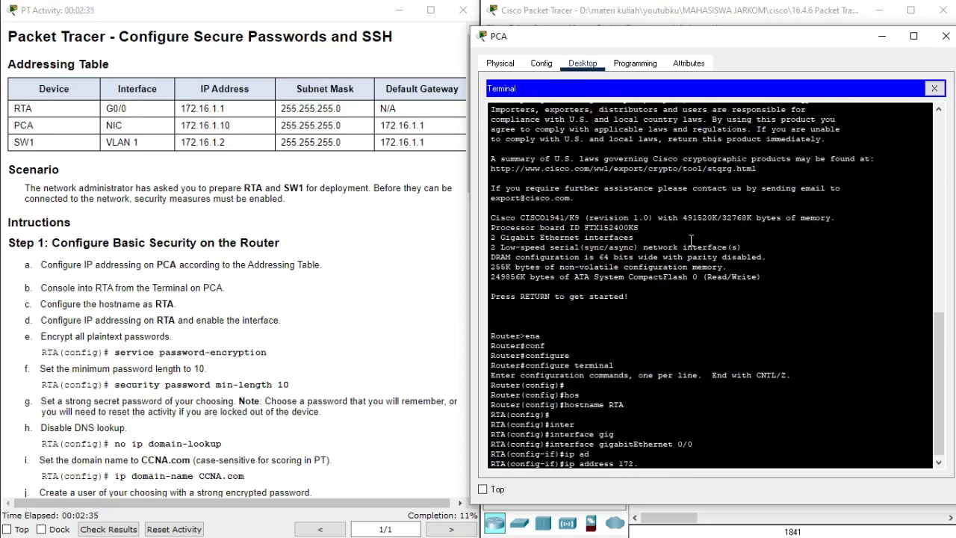
type("16.1.1 255.255.255.0")
key("Return")
- Enable GigabitEthernet0/0 with no shutdown and return to global configuration mode
type("no shu")
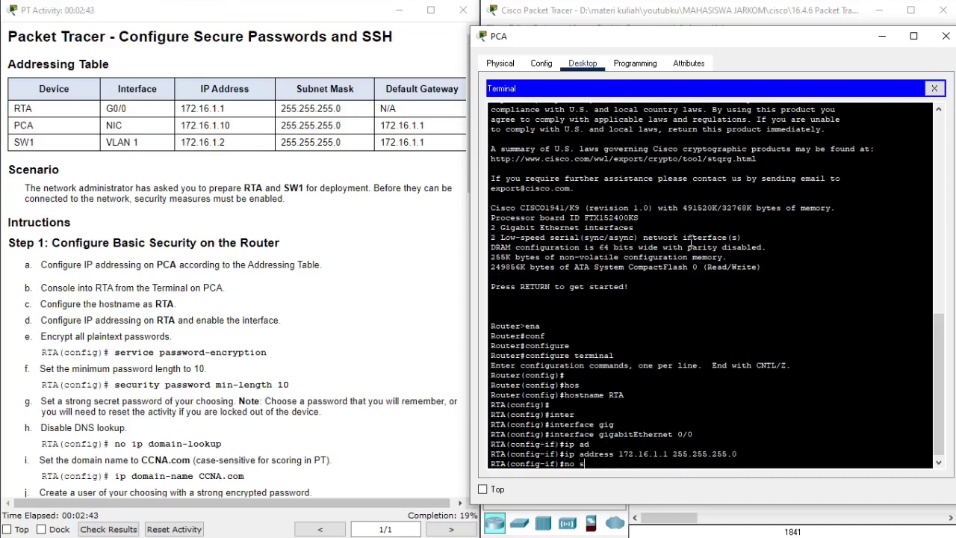
key("Tab")
key("Return")
key("Return")
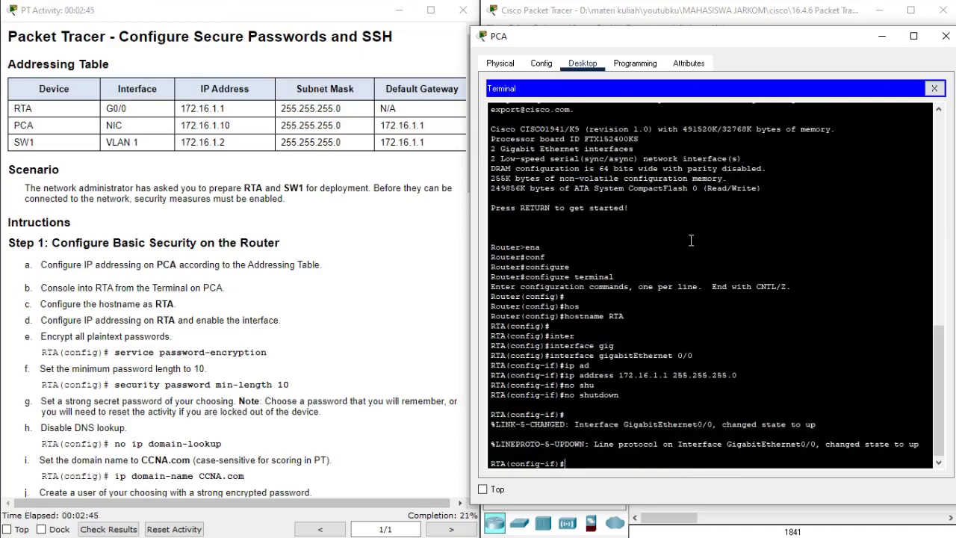
type("rxit")
key("Return")
type("exit")
key("Return")
key("Return")
key("Return")
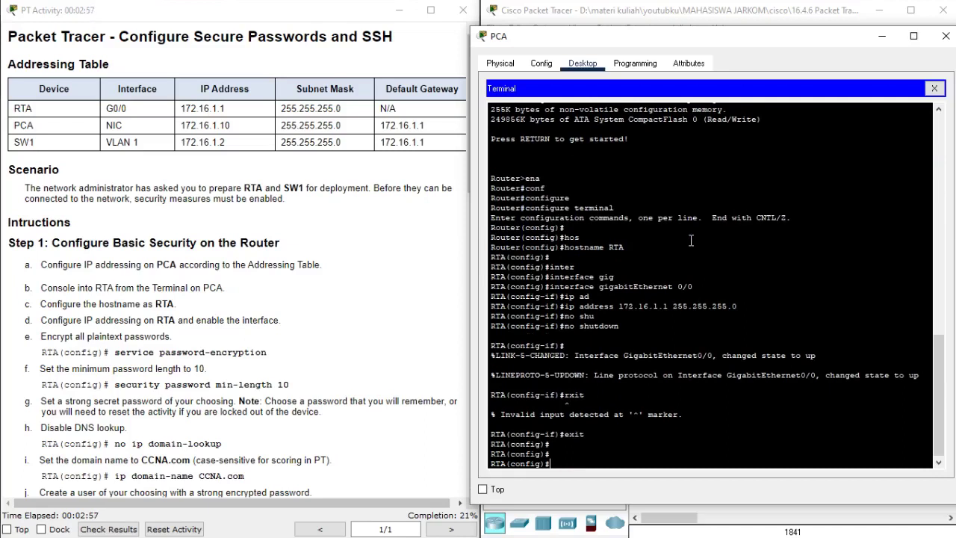
- Turn on service password-encryption on RTA
type("se")
key("Tab")
type("rvi")
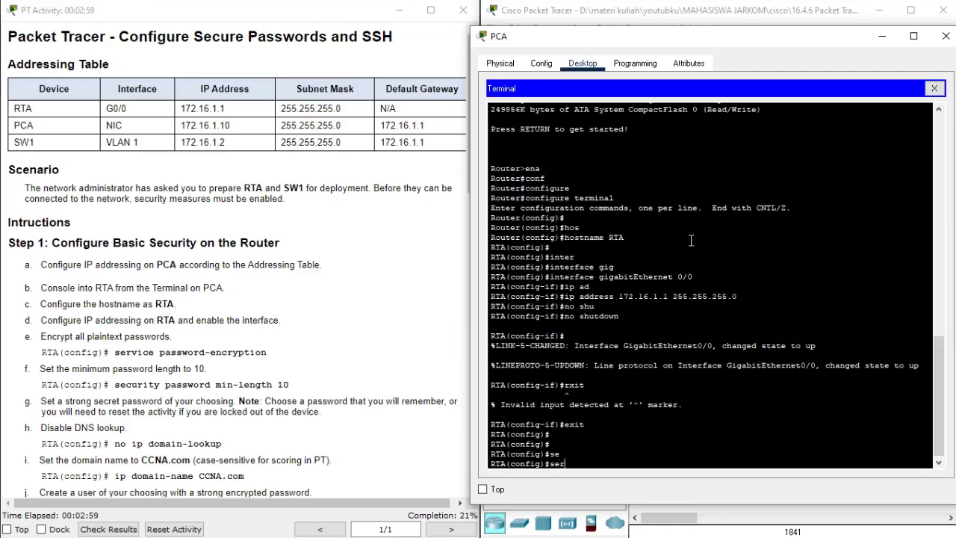
key("Tab")
type("pas")
key("Tab")
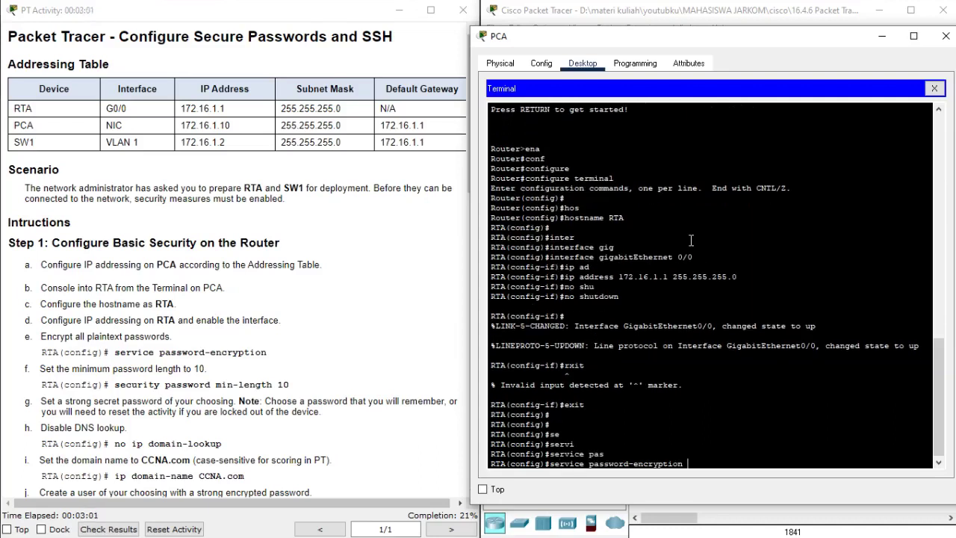
key("Return")
key("Return")
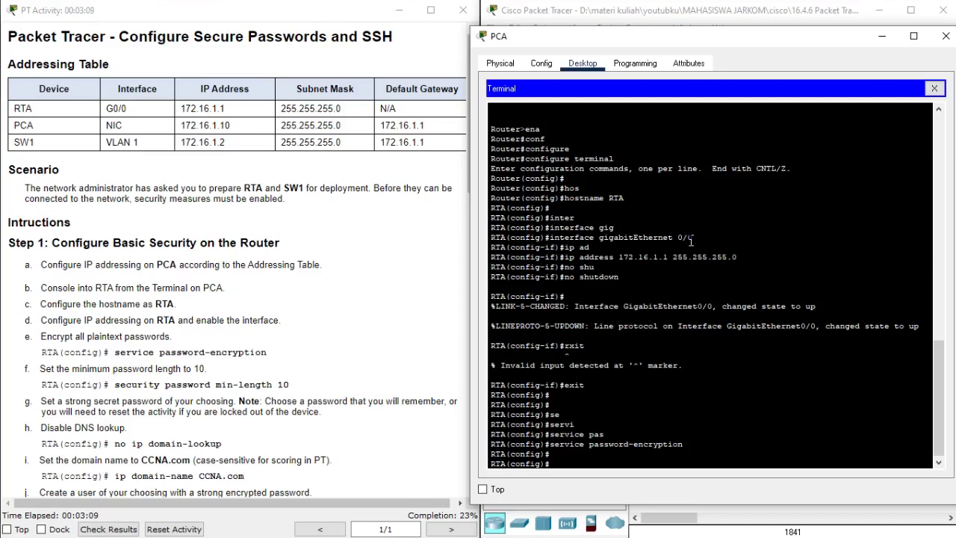
- Require a minimum password length of 10 with security passwords min-length 10
type("se")
key("Tab")
type("curti")
key("Tab")
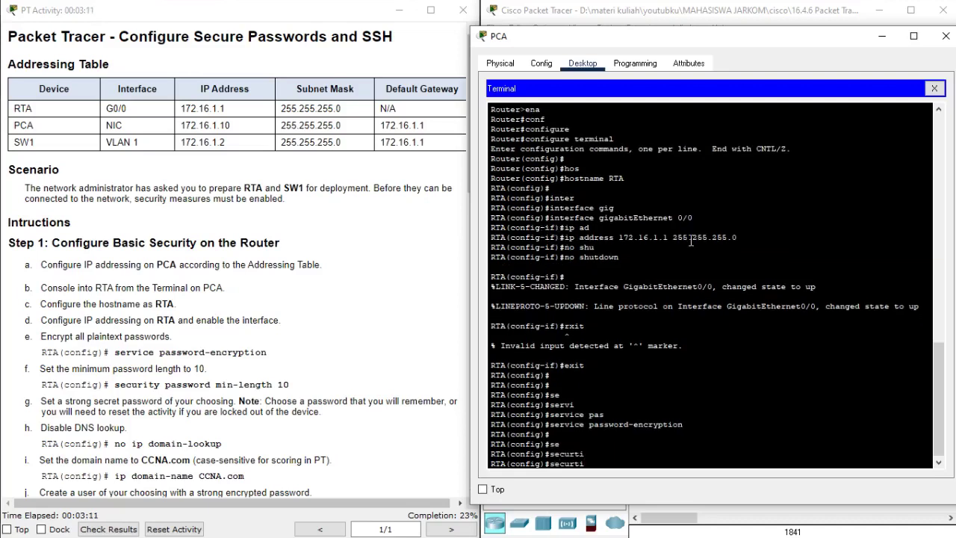
key("BackSpace")
key("BackSpace")
type("it")
key("Tab")
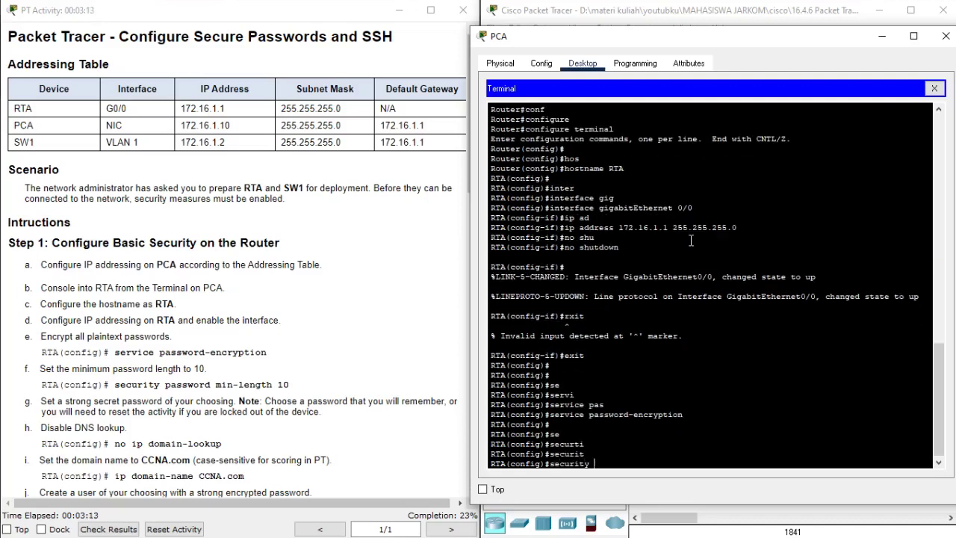
type("pas")
key("Tab")
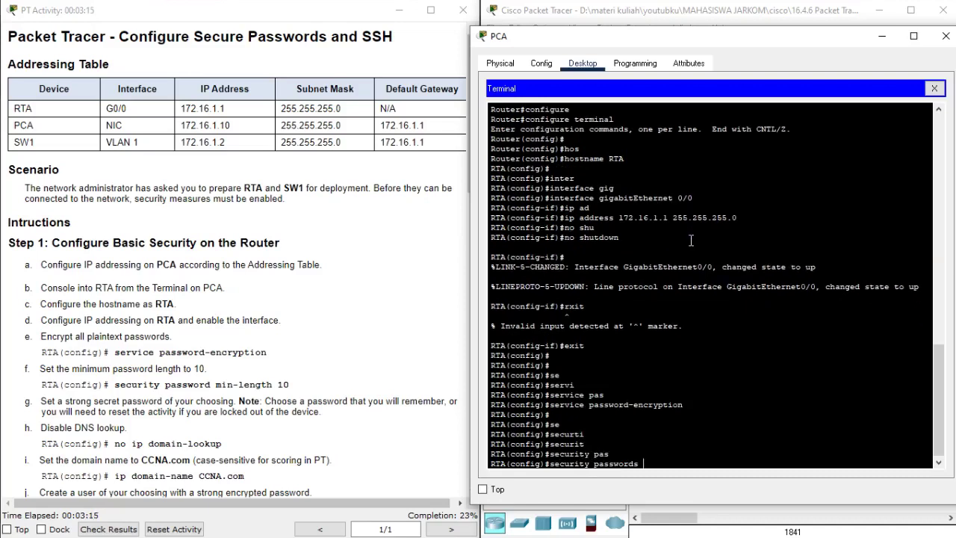
type("en")
key("Tab")
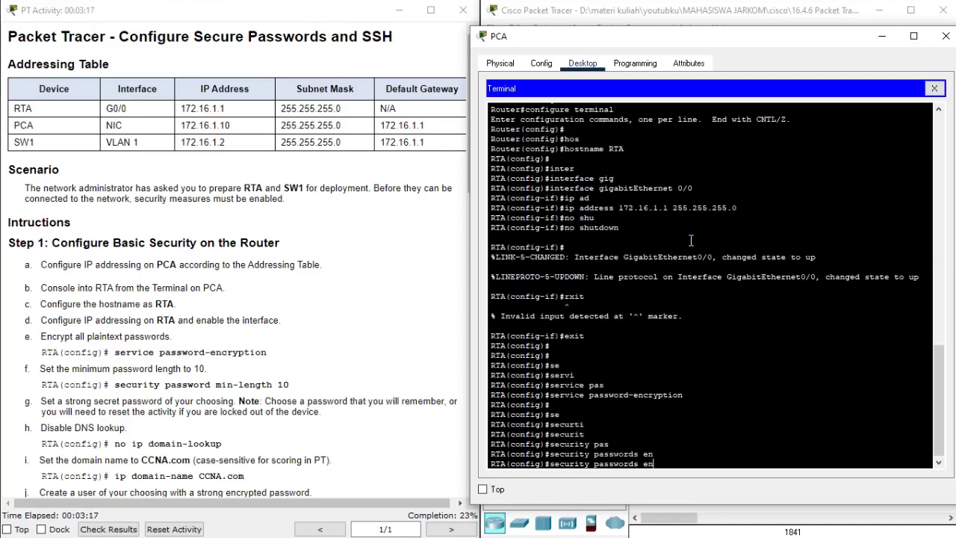
key("BackSpace")
key("BackSpace")
type("min")
key("Tab")
type("10")
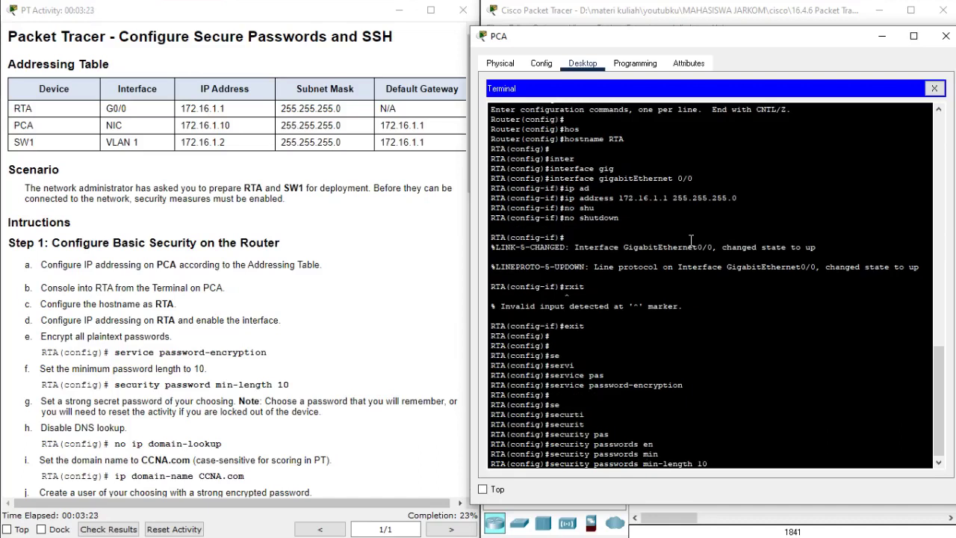
key("Return")
key("Return")
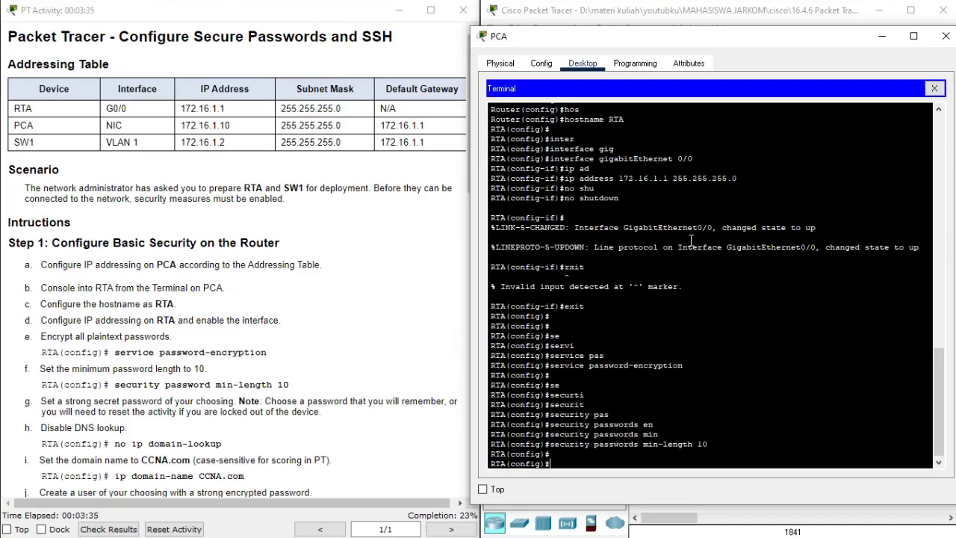
- Try setting an enable secret with a too-short password, which RTA rejects
type("sna")
key("Tab")
type("se")
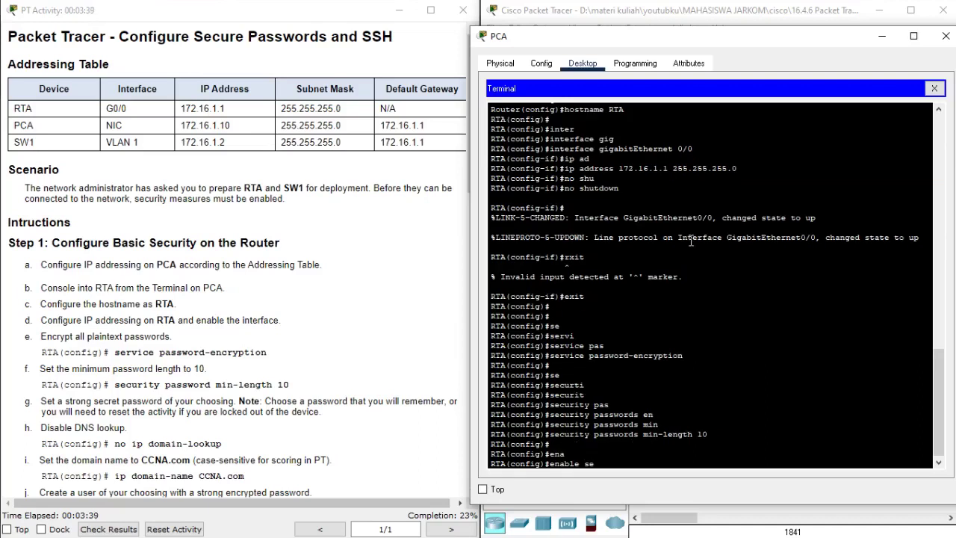
key("Tab")
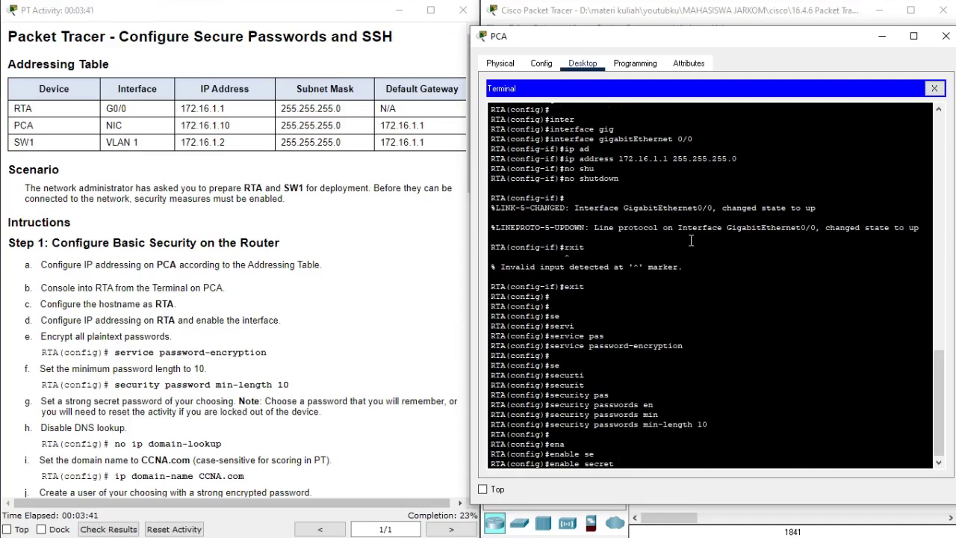
type("123")
key("Return")
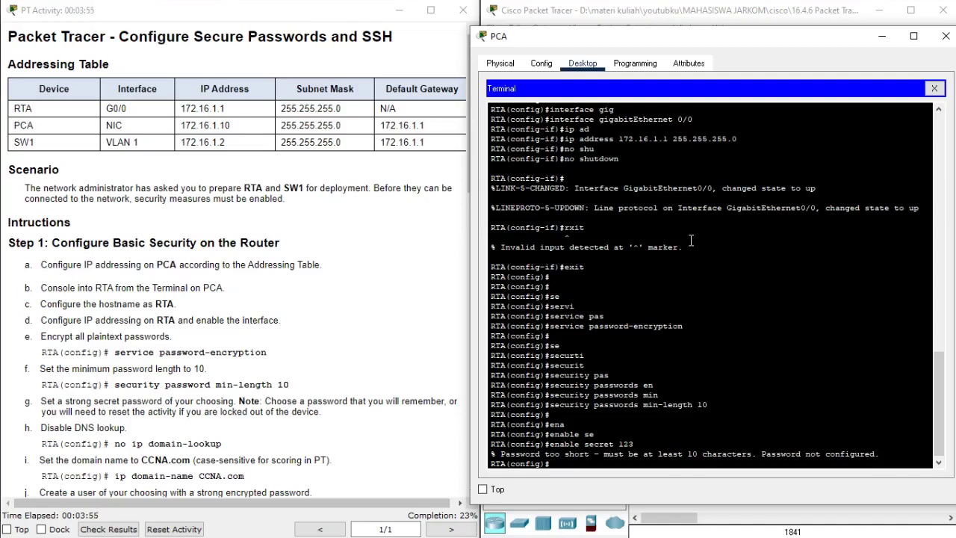
- Recall the enable secret command and lengthen the password to over 10 characters
key("Up")
key("BackSpace")
key("BackSpace")
key("BackSpace")
key("BackSpace")
key("BackSpace")
key("BackSpace")
key("BackSpace")
key("BackSpace")
key("BackSpace")
key("BackSpace")
key("BackSpace")
key("BackSpace")
key("BackSpace")
key("BackSpace")
key("BackSpace")
key("BackSpace")
key("BackSpace")
key("Return")
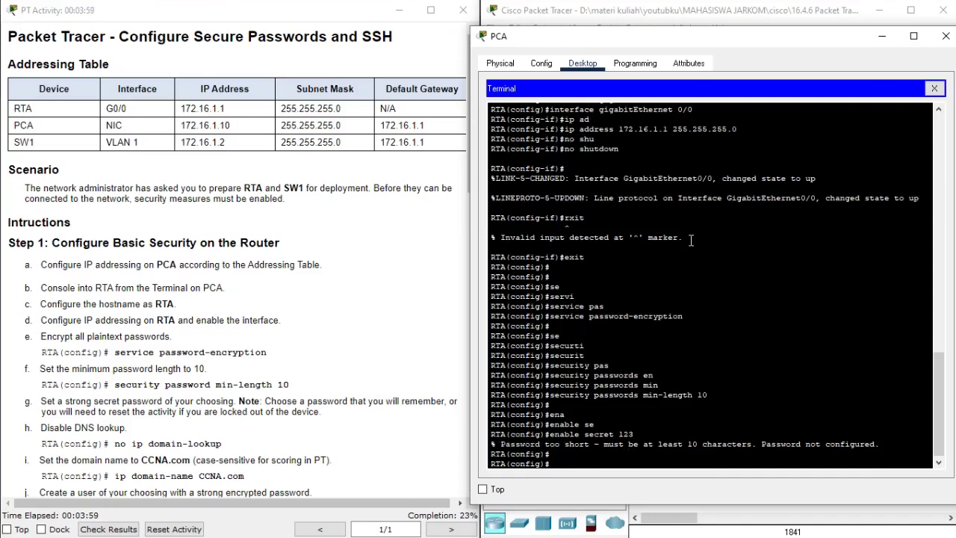
key("Up")
key("Up")
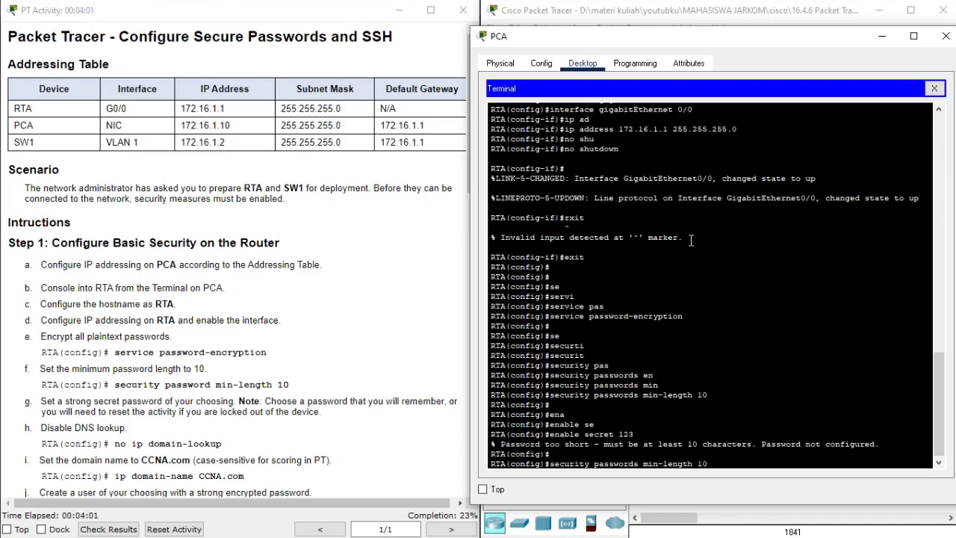
key("Down")
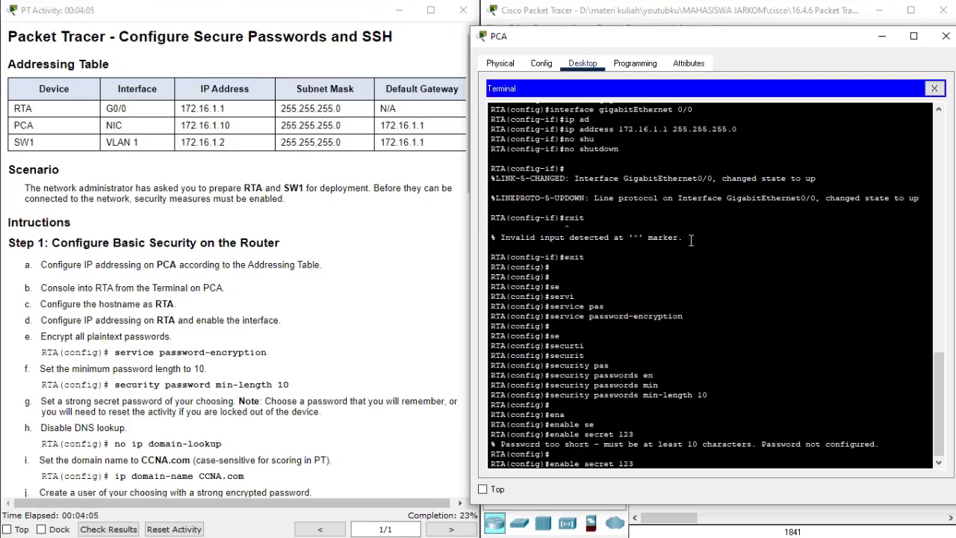
type("45678910")
key("Return")
key("Return")
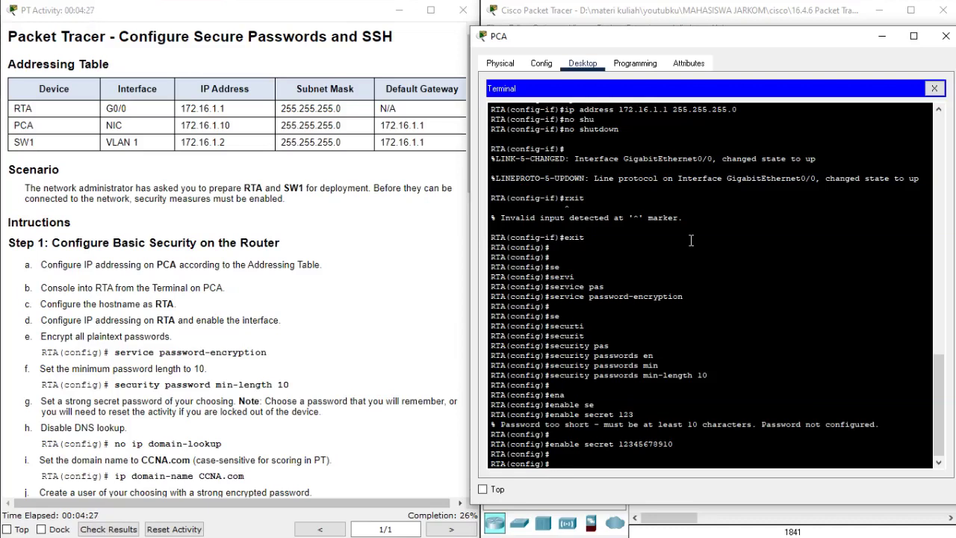
type("o ip doma")
key("Tab")
- Disable DNS lookup on RTA with no ip domain-lookup
key("Tab")
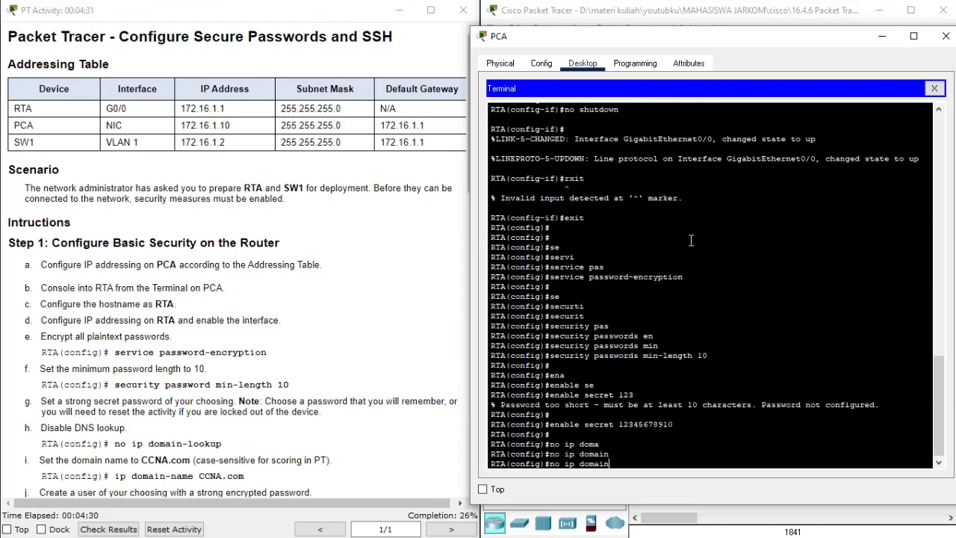
type("-loo")
key("Tab")
key("Return")
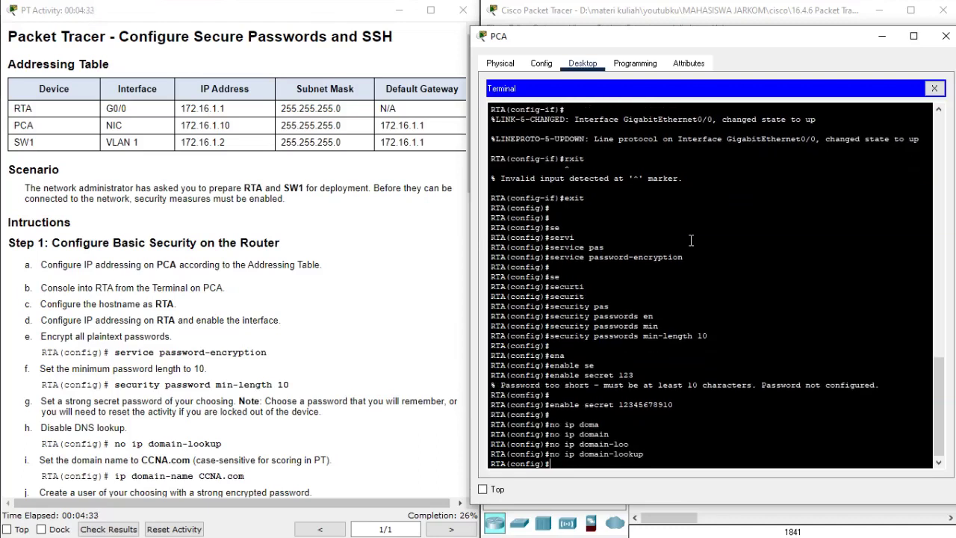
scroll(349, 276, "down", 5)
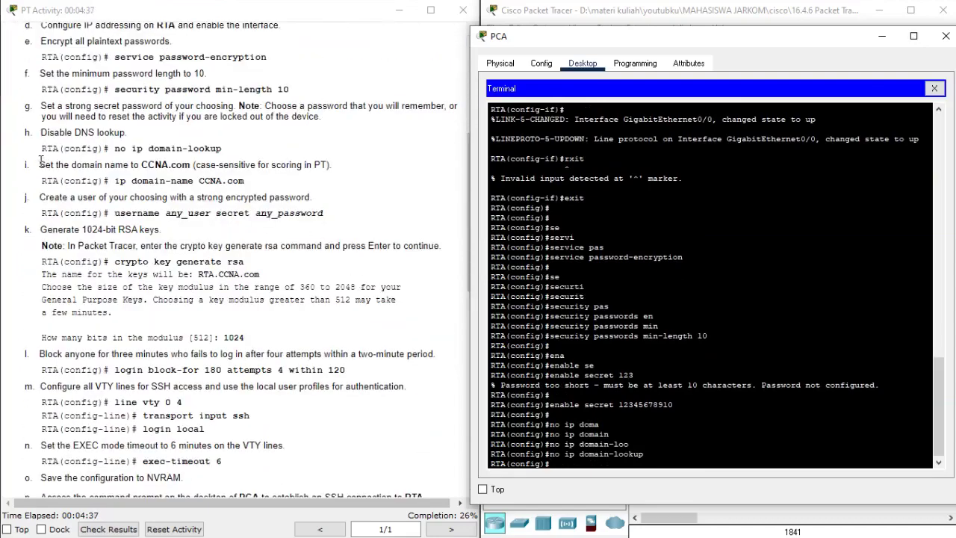
left_click_drag(38, 165, 129, 167)
left_click(179, 178)
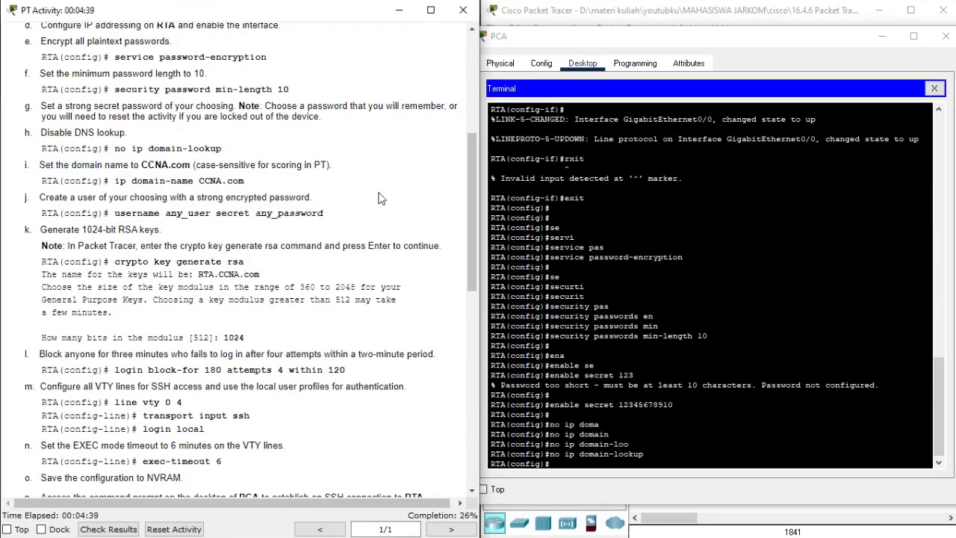
left_click(604, 217)
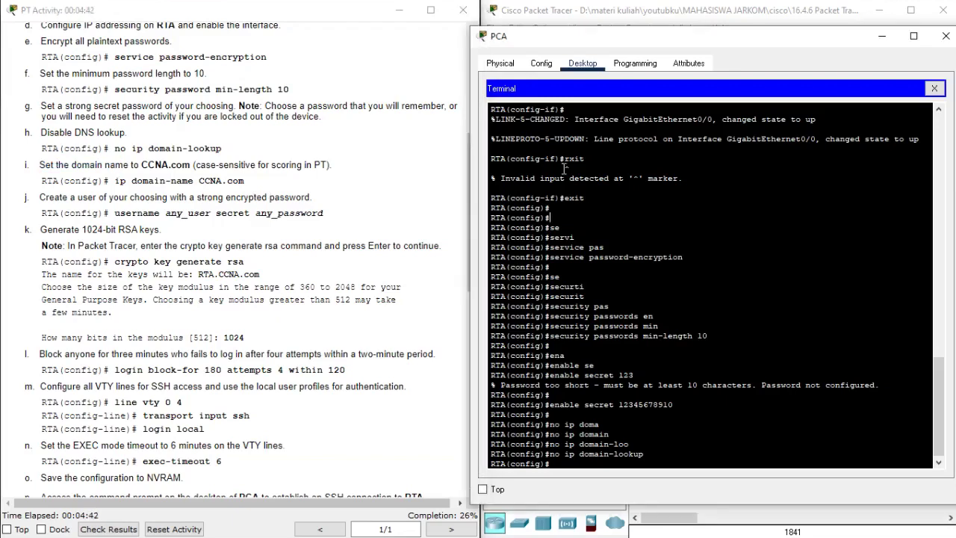
- Set RTA's domain name to CCNA.com with ip domain-name
type("ip domain")
key("Tab")
type("-na")
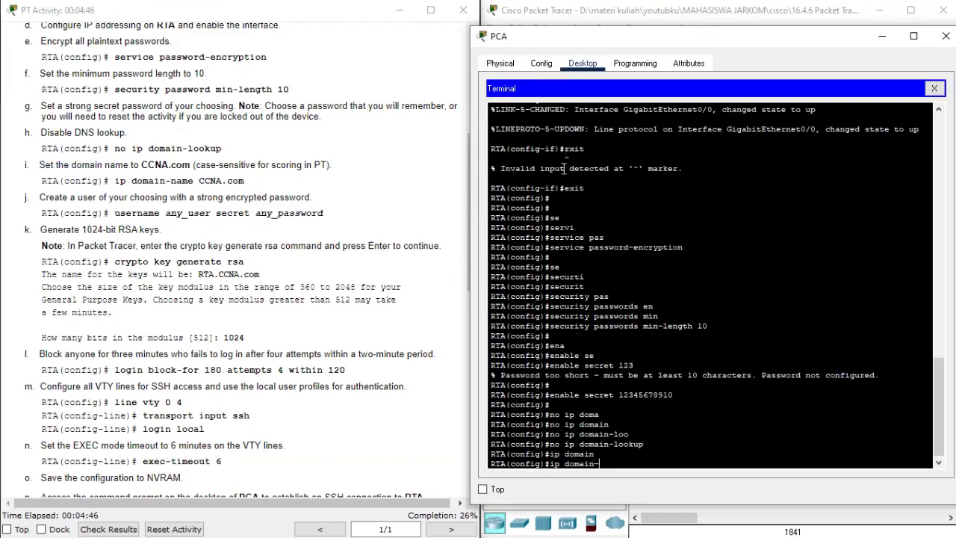
key("Tab")
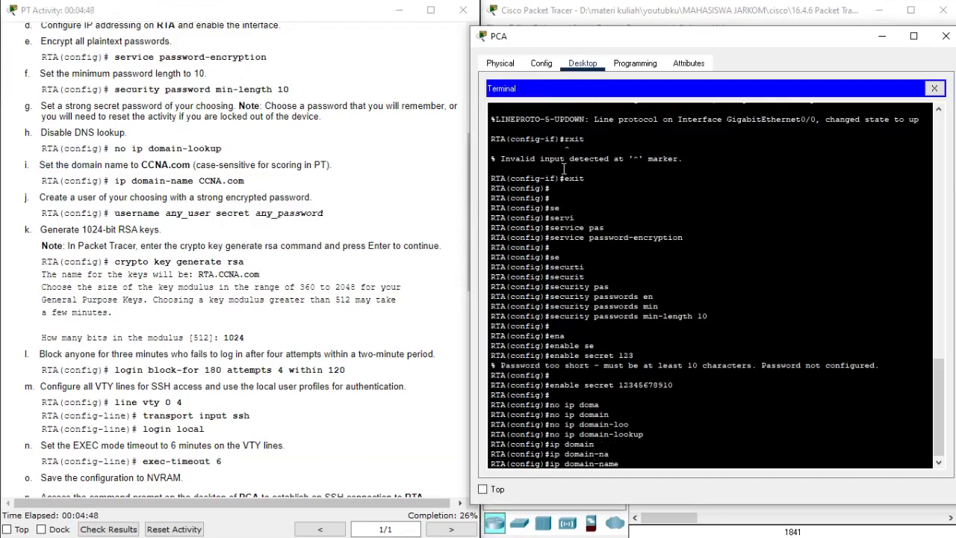
type("CCNA.com")
key("Return")
key("Return")
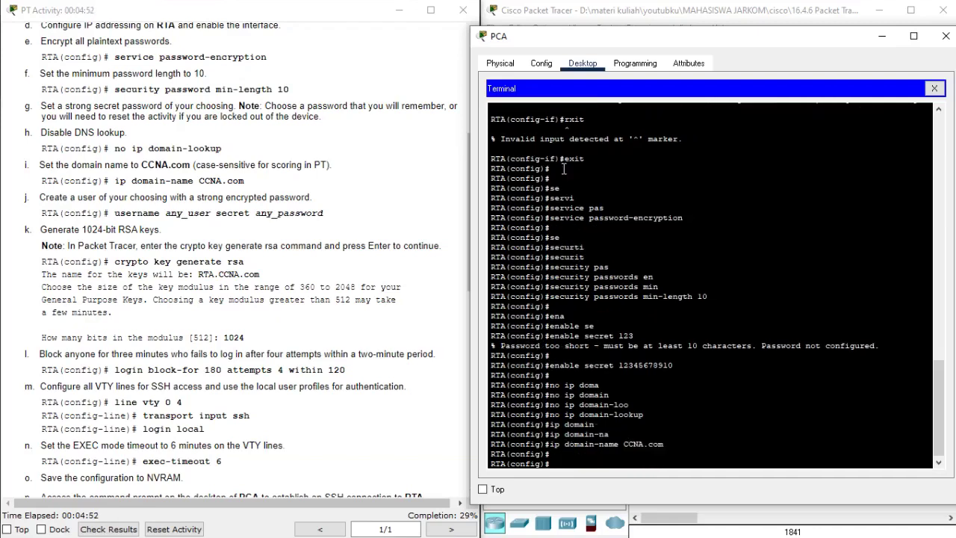
type("user")
key("Tab")
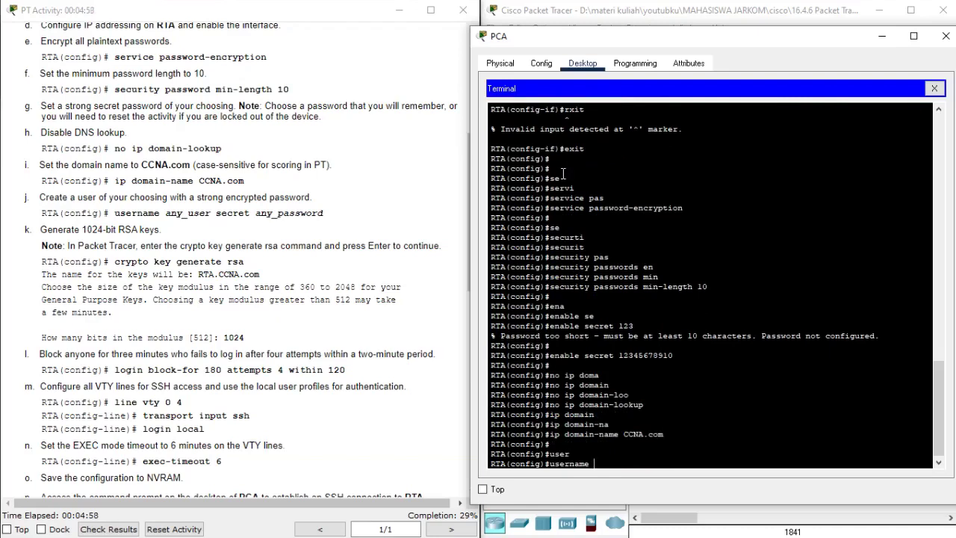
- Create a local RTA user account protected by an encrypted secret password
type("cisco secr")
key("Tab")
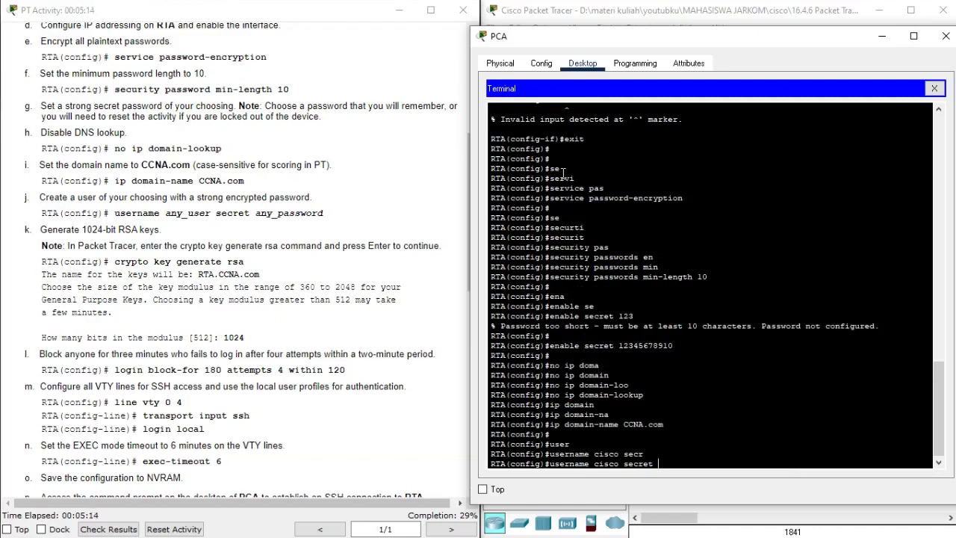
type("0987654321")
key("Return")
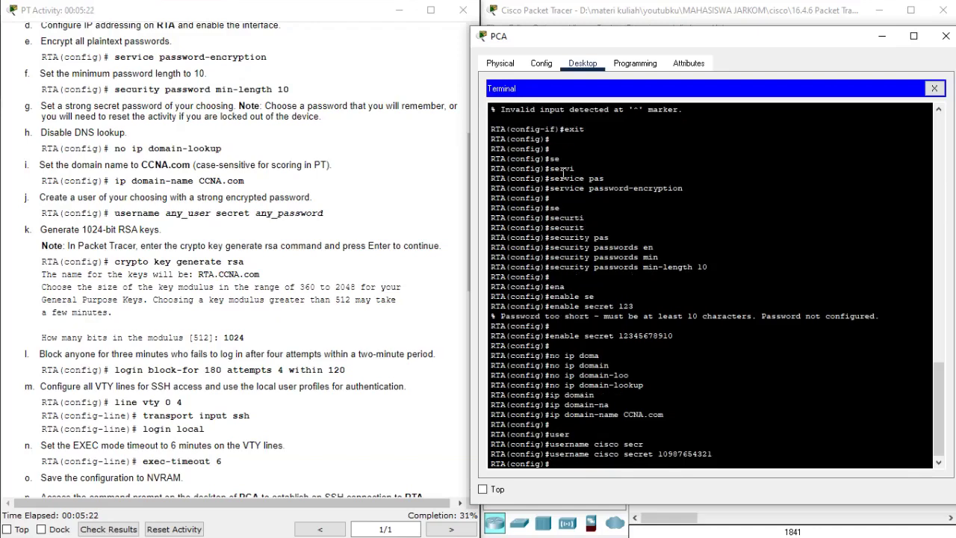
key("Return")
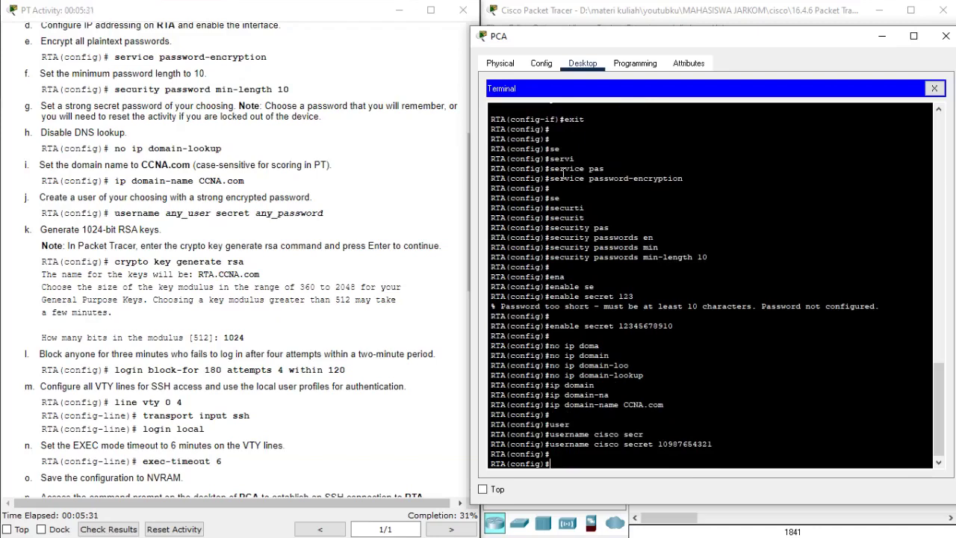
type("cry")
key("Tab")
- Generate 1024-bit RSA keys on RTA with crypto key generate rsa
type("ke")
key("Tab")
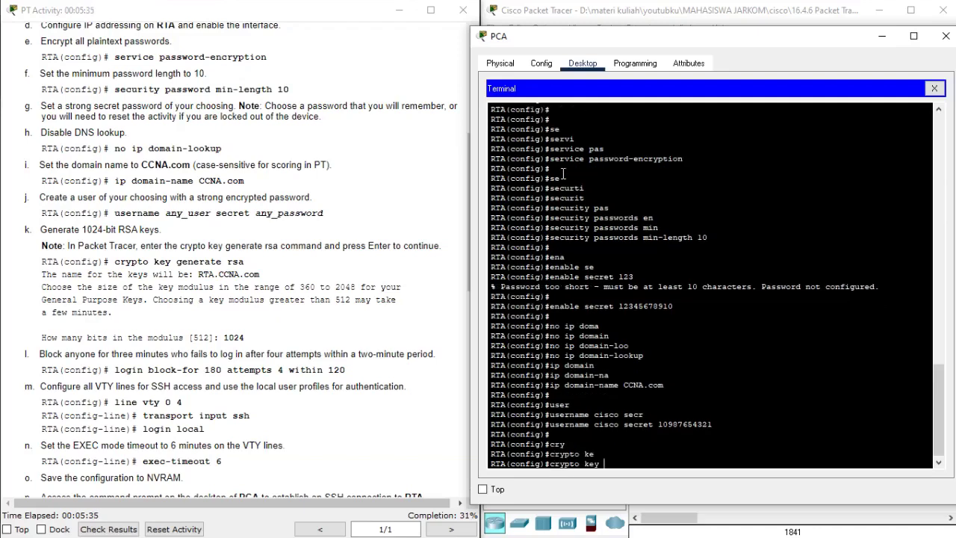
type("gene")
key("Tab")
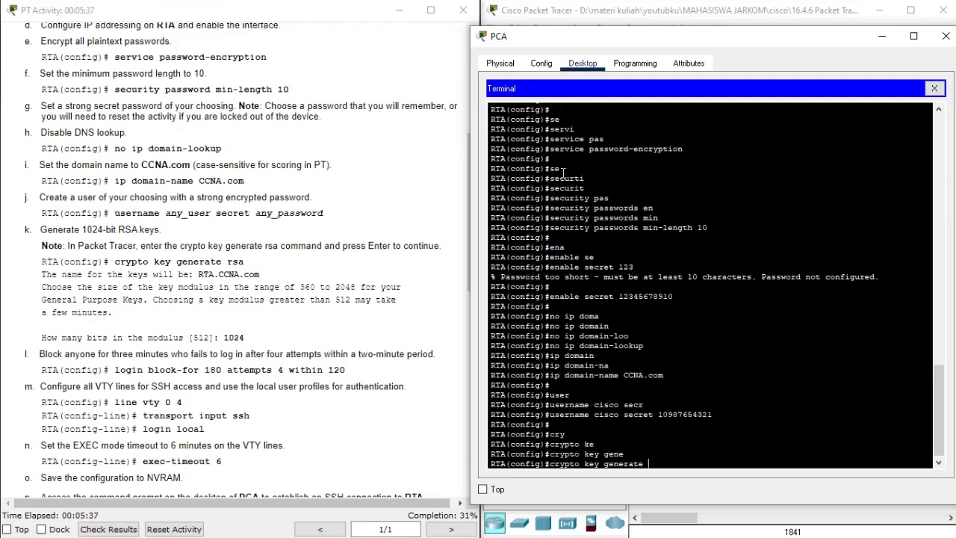
type("r")
key("Tab")
key("Return")
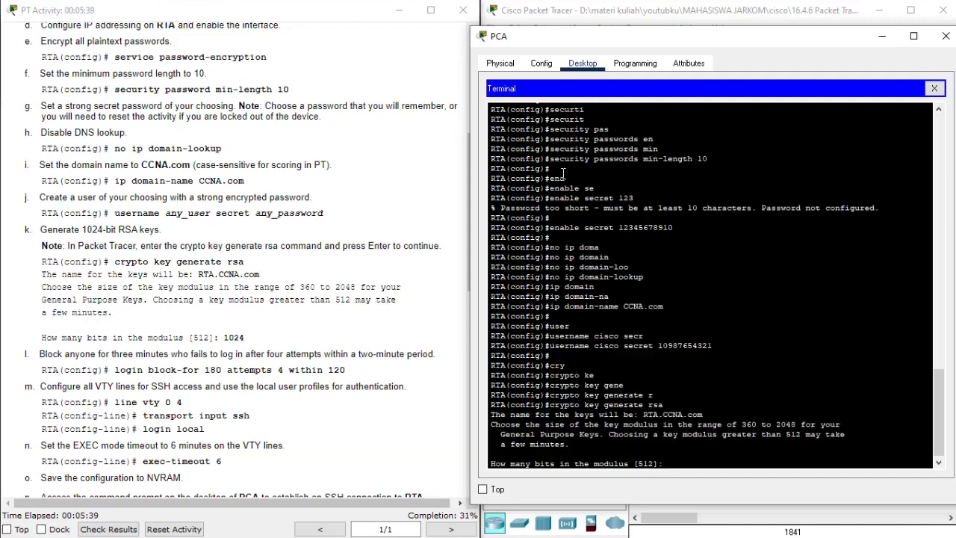
type("1024")
key("Return")
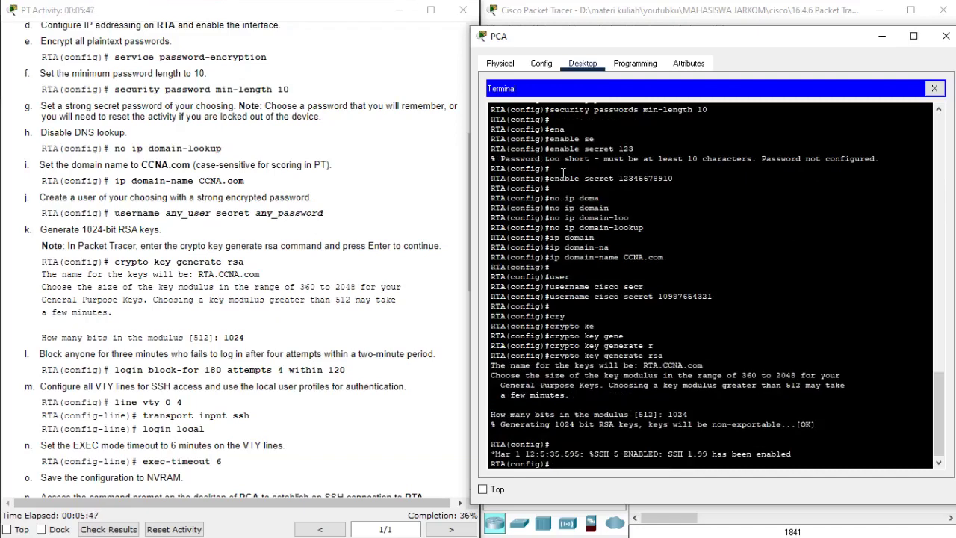
key("Return")
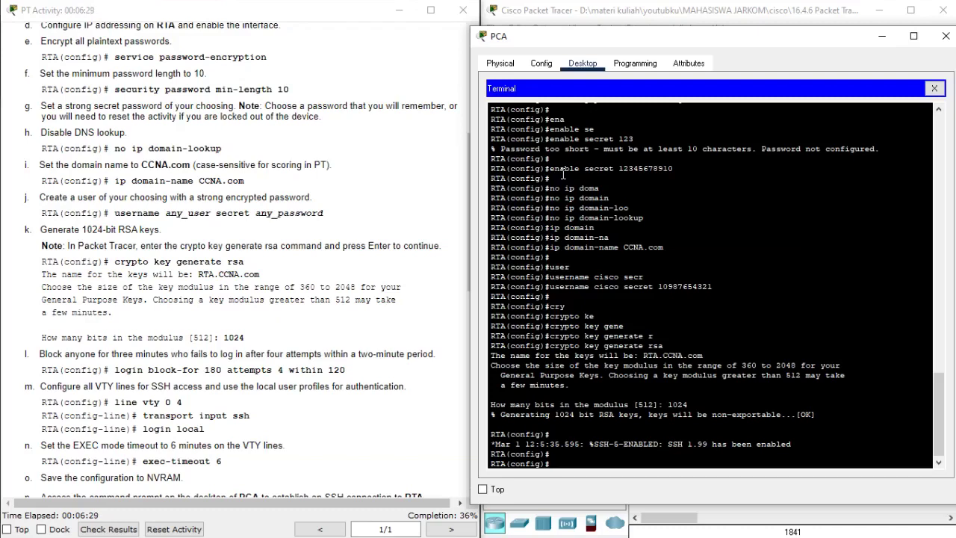
- Configure login block-for 180 attempts 4 within 120 on RTA
type("login ")
type("bl")
type("o")
key("Tab")
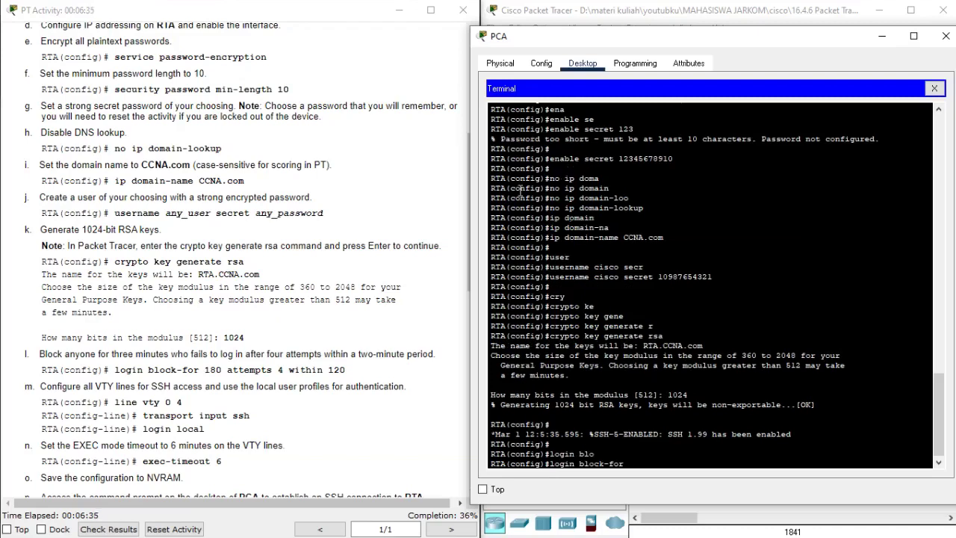
type("180 at")
key("Tab")
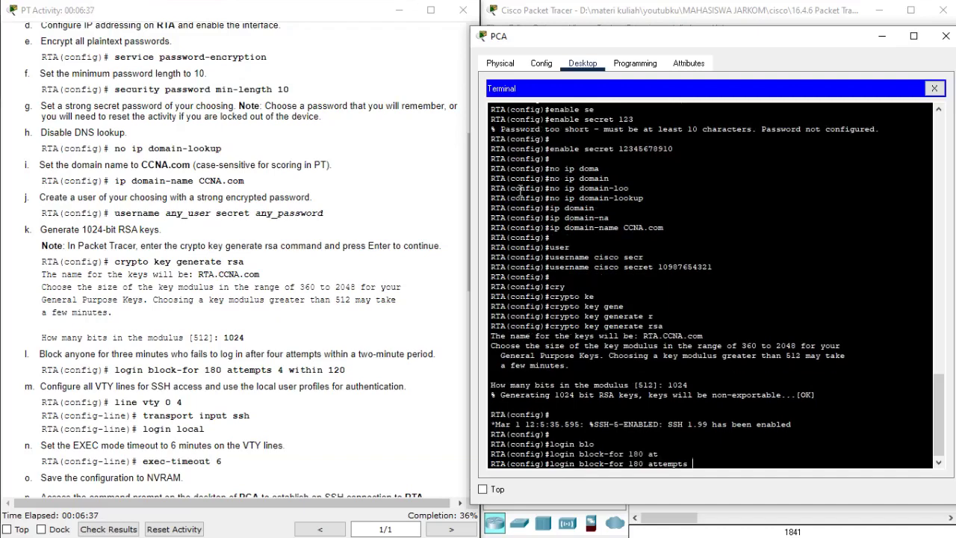
type("4 win")
key("Tab")
key("BackSpace")
key("Tab")
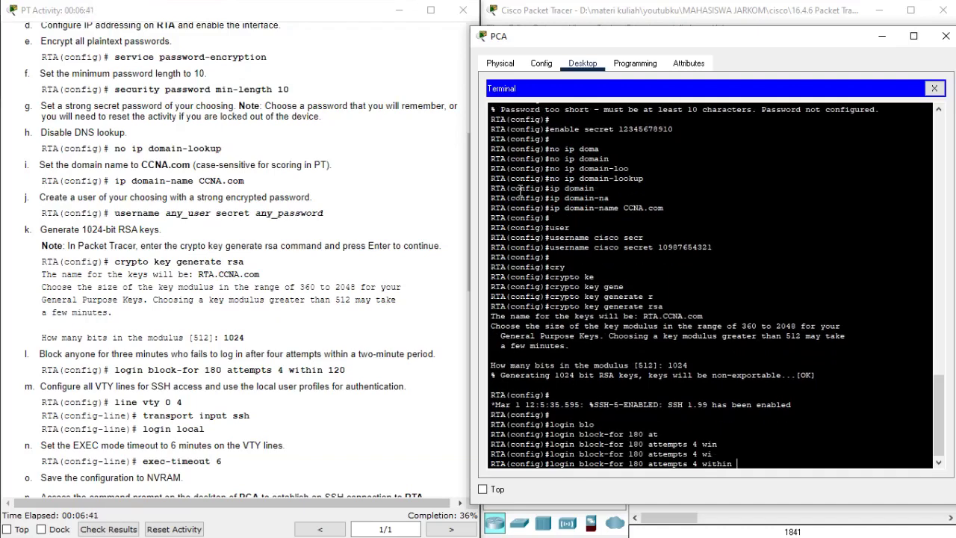
type("120")
key("Return")
key("Return")
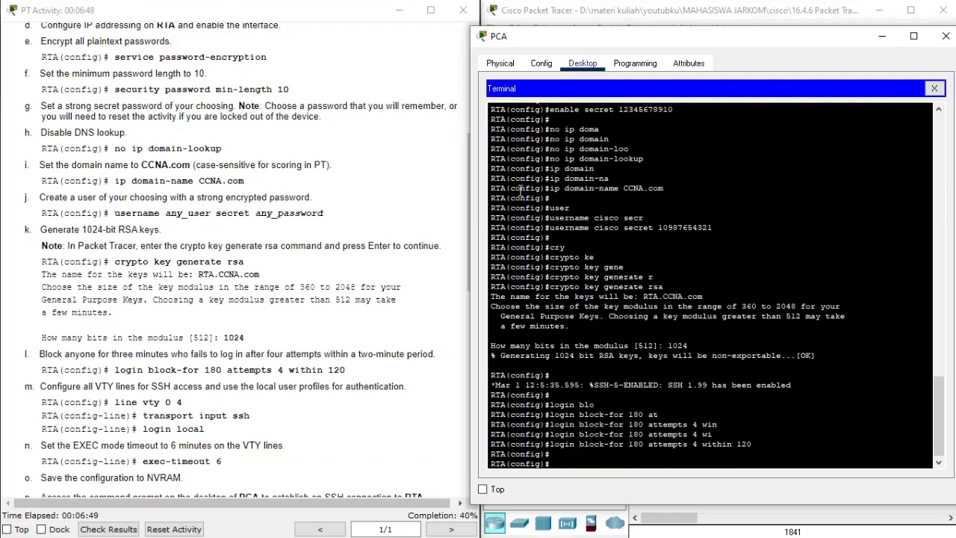
- On RTA, configure VTY lines 0 4 to accept only SSH with 'transport input ssh'
type("lin")
key("Tab")
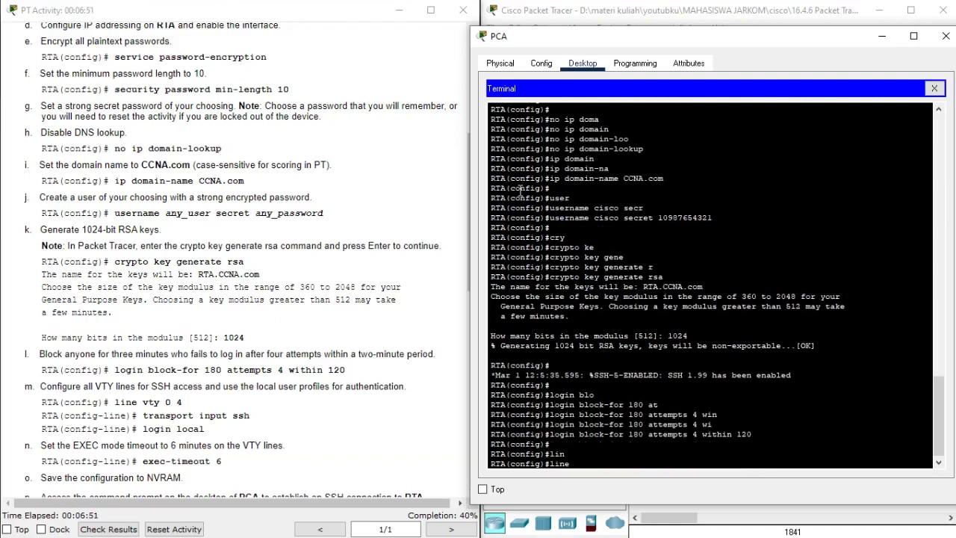
type("vt")
key("Tab")
type("0 4")
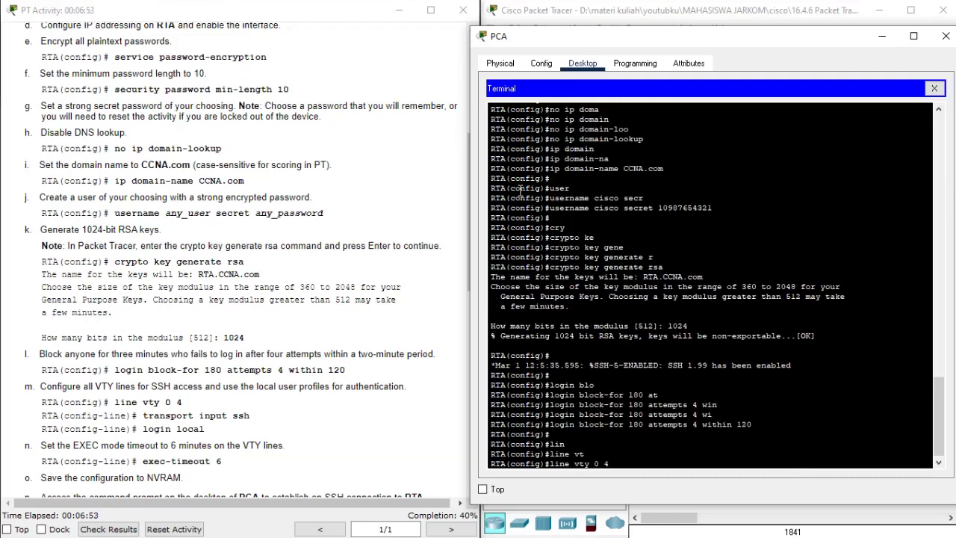
key("Return")
type("tra")
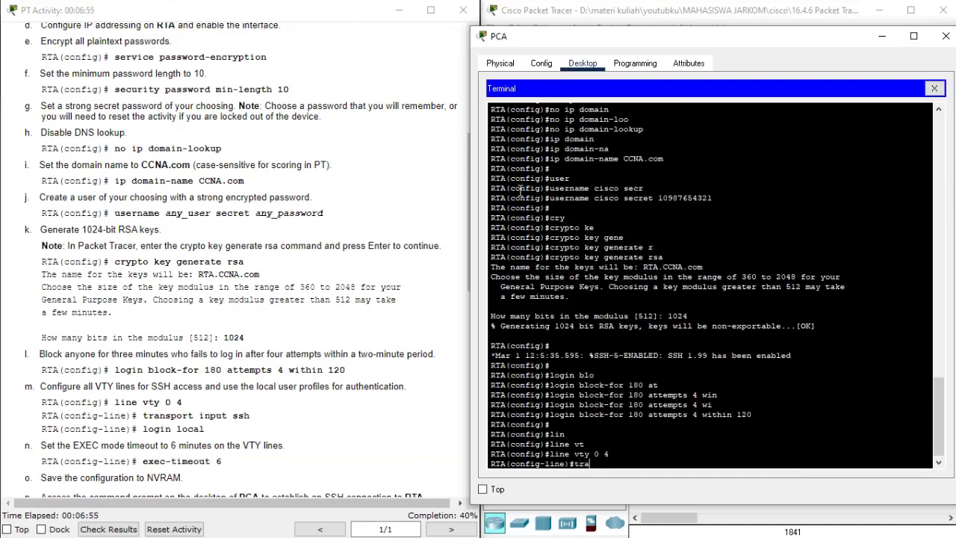
key("Tab")
type("in")
key("Tab")
type("ss")
key("Tab")
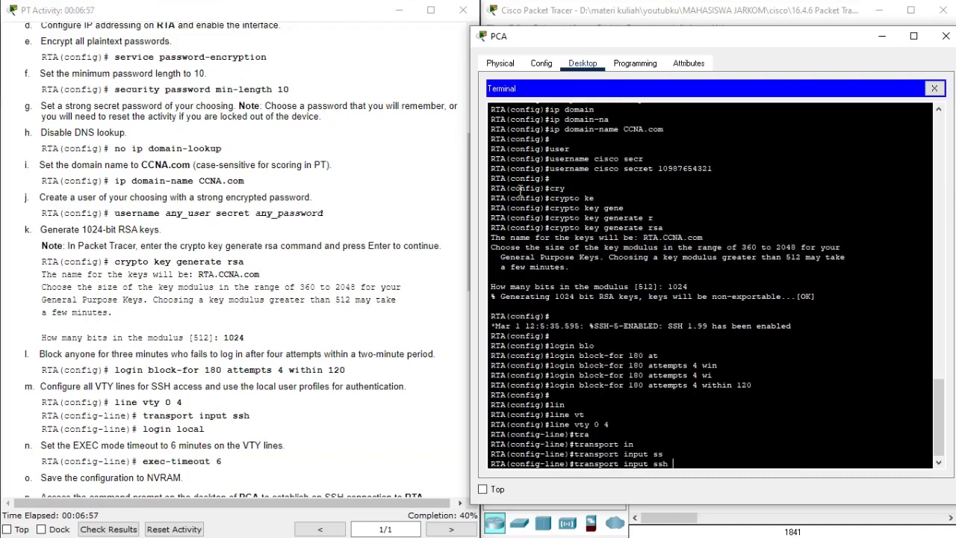
key("Return")
key("Return")
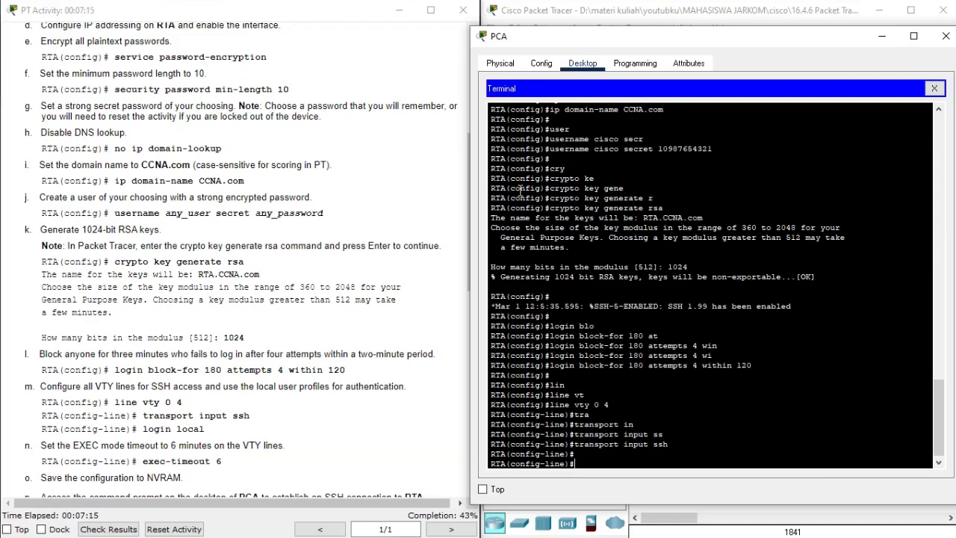
- Require local login and a 6-minute exec-timeout on the VTY lines, then exit
type("login local")
key("Tab")
key("Return")
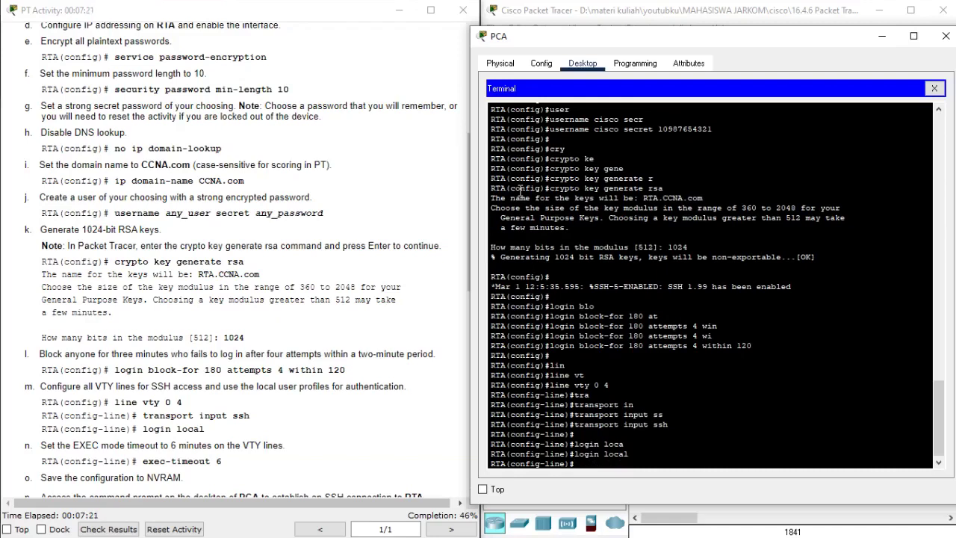
key("Return")
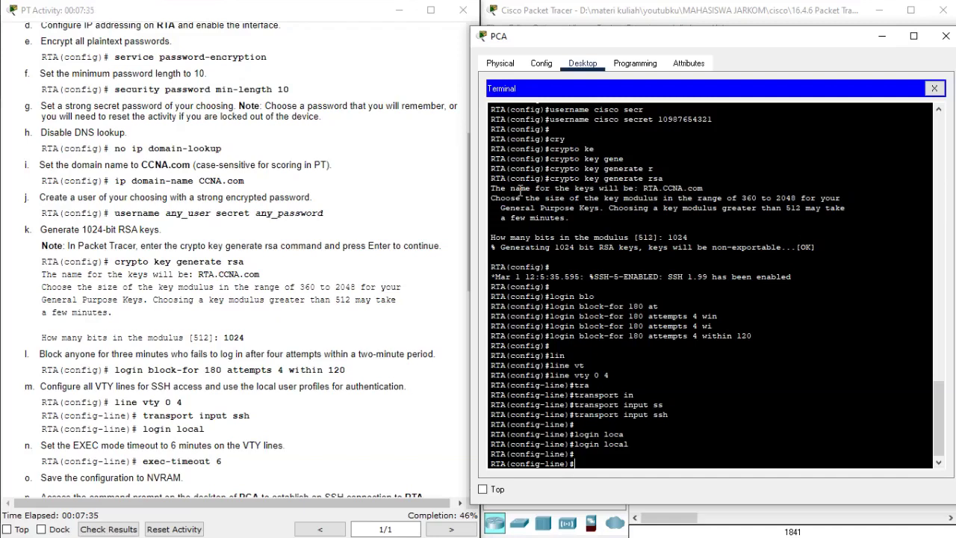
type("exe")
key("Tab")
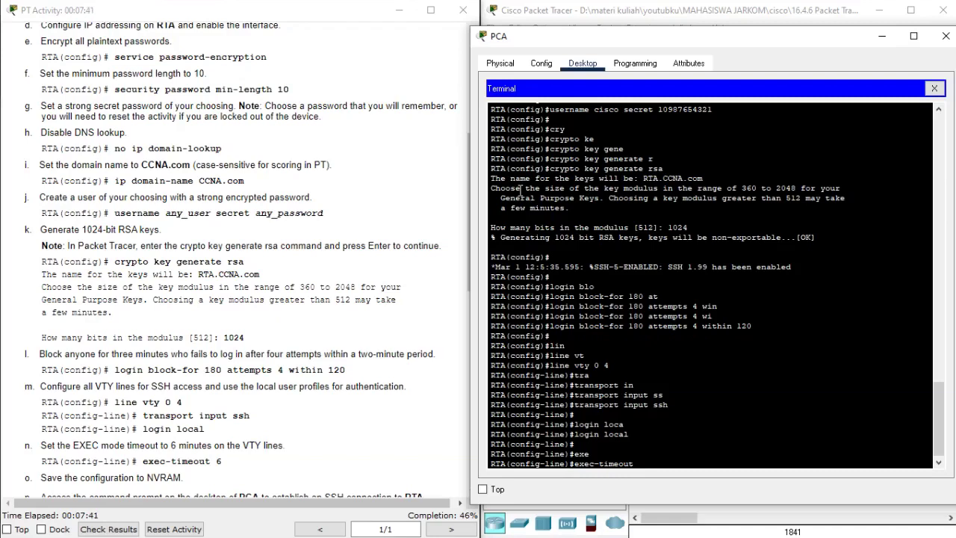
type("6")
key("Return")
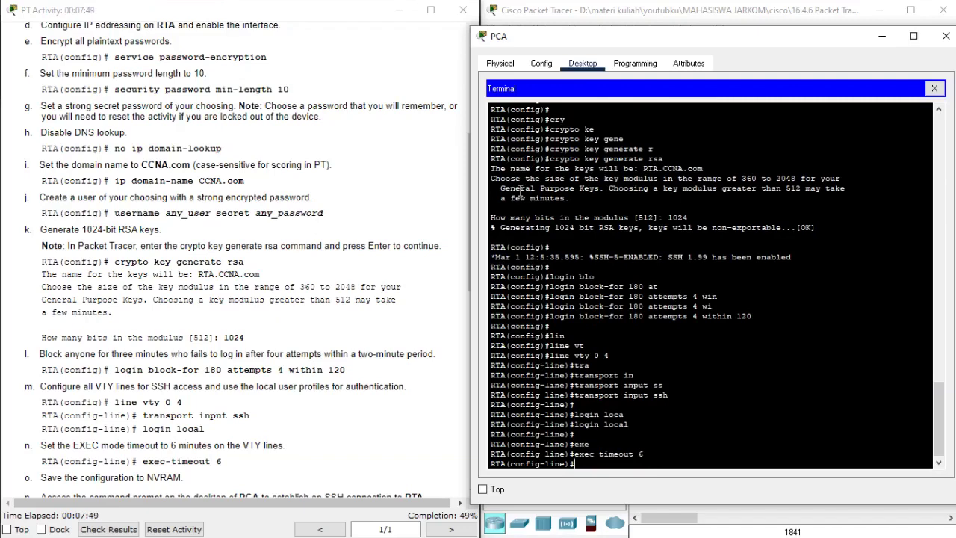
type("exit")
key("Return")
key("Return")
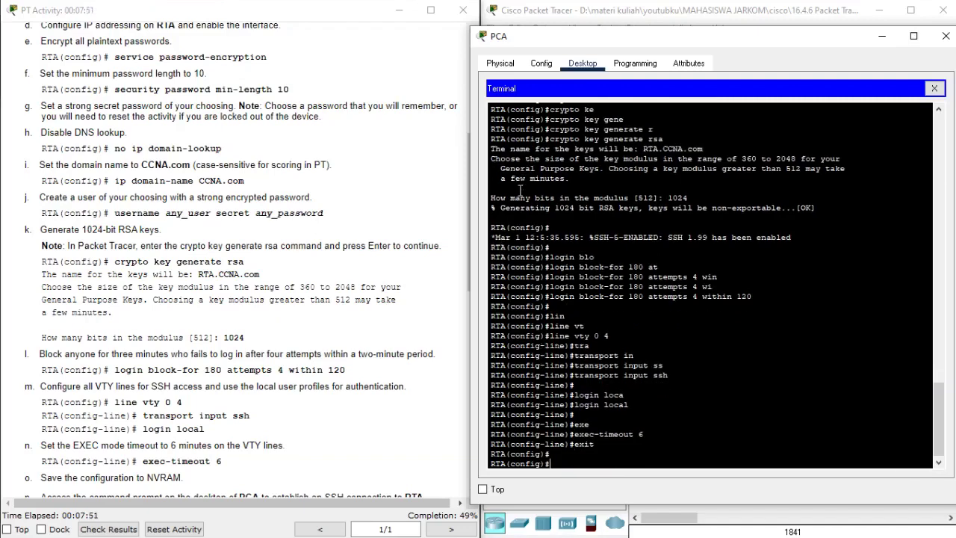
- Save RTA's configuration to NVRAM with 'do write'
scroll(365, 210, "down", 2)
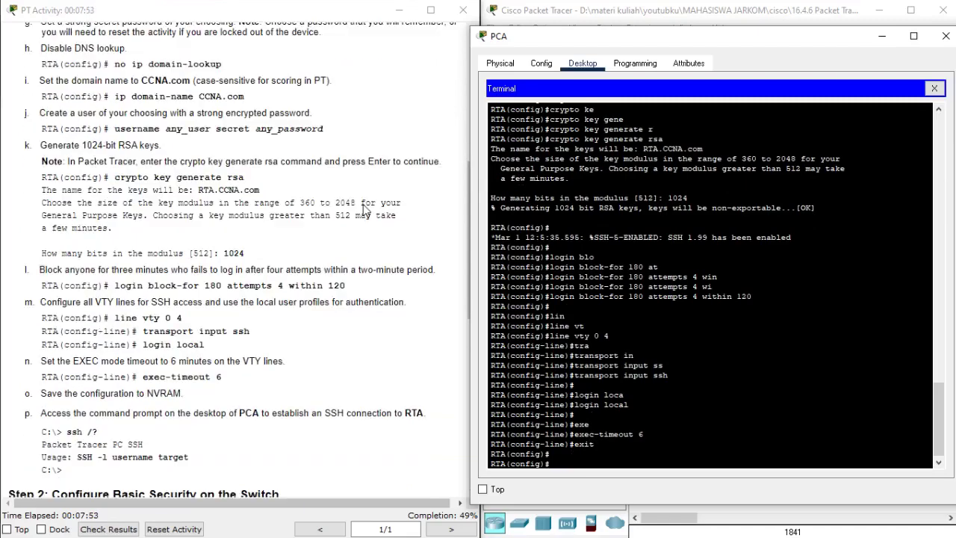
scroll(365, 210, "down", 2)
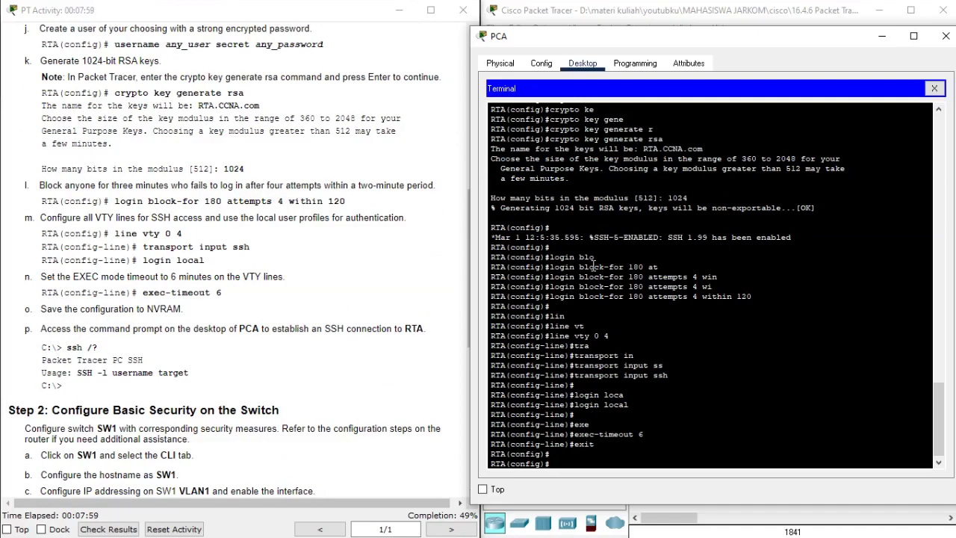
type("do write")
key("Return")
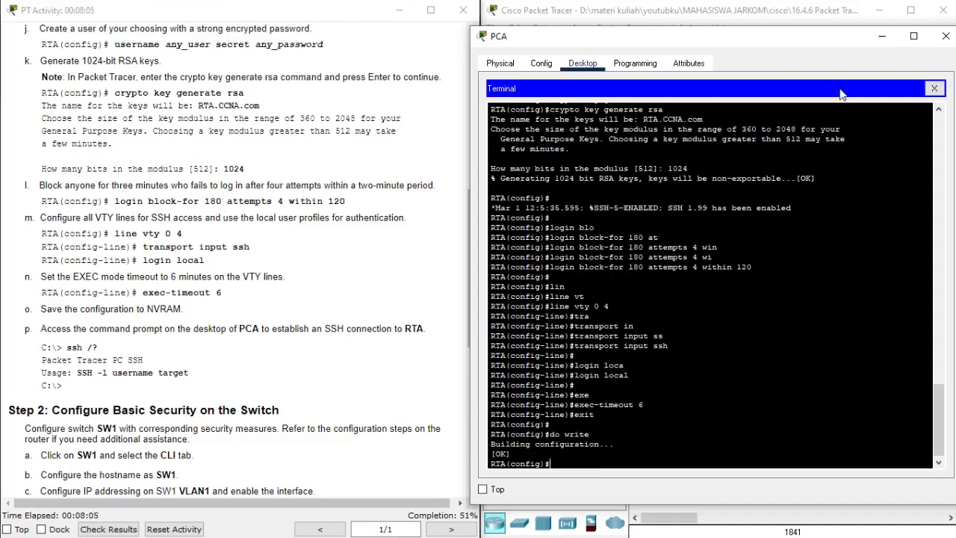
- Close PCA's terminal and device windows and open SW1's device window
left_click(934, 89)
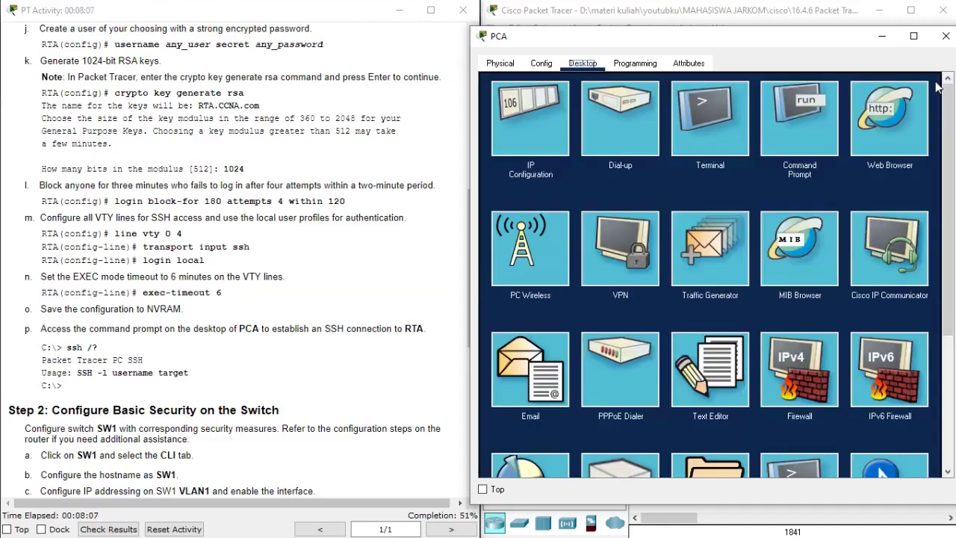
left_click(944, 38)
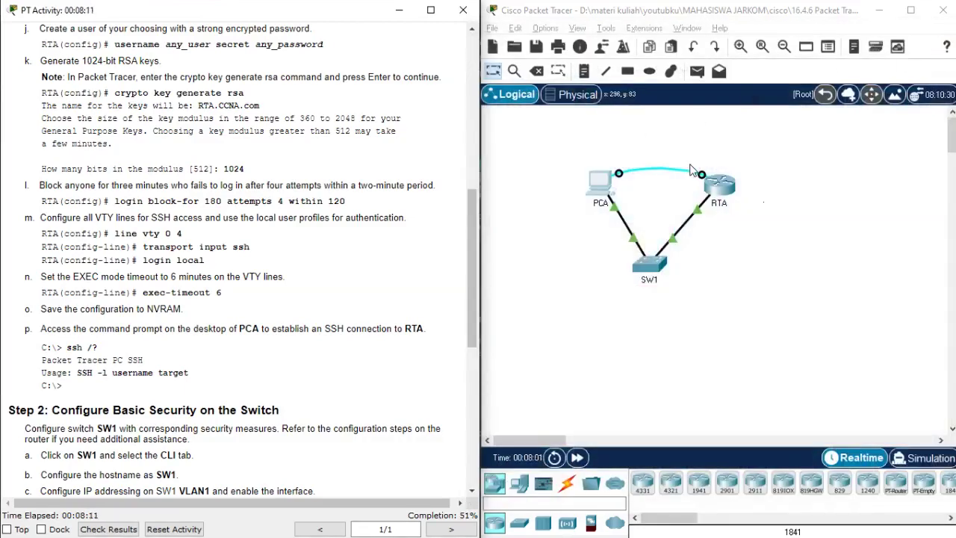
scroll(348, 267, "down", 9)
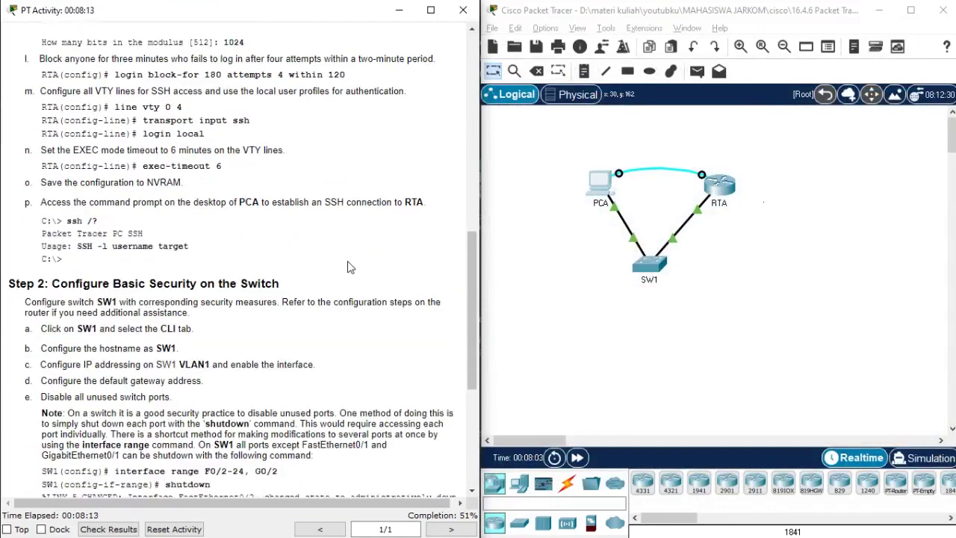
scroll(348, 267, "down", 2)
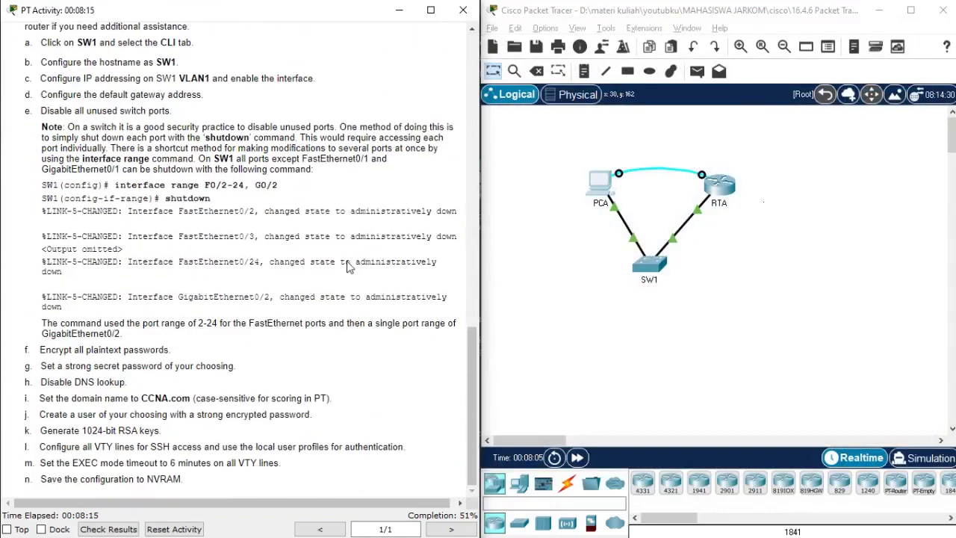
scroll(347, 268, "up", 2)
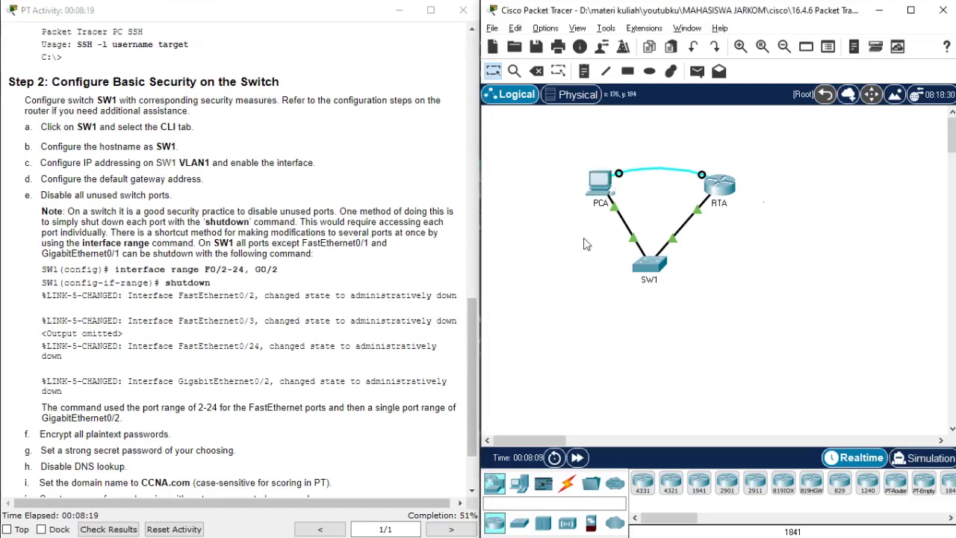
left_click(651, 261)
left_click_drag(454, 27, 693, 26)
- On SW1's CLI, enter privileged EXEC and then global configuration mode
left_click(583, 58)
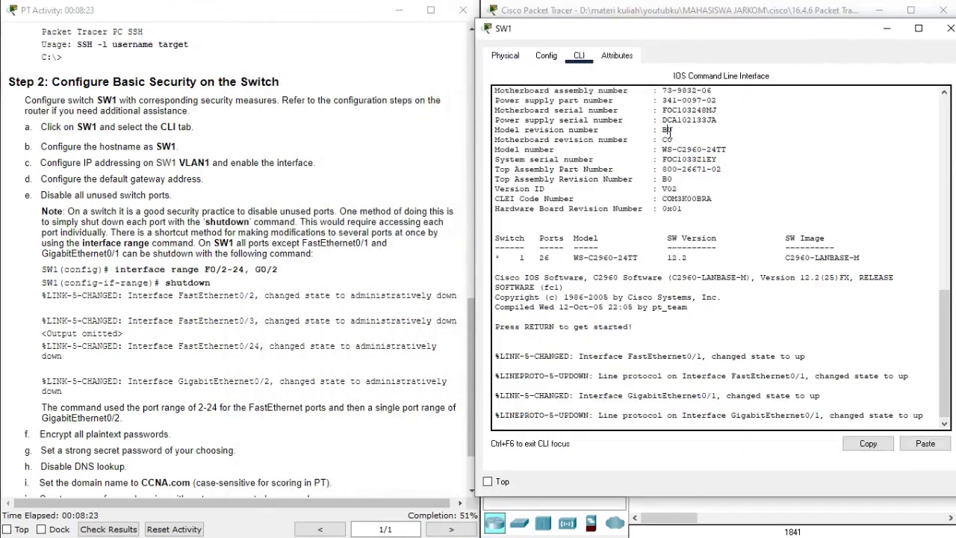
key("Return")
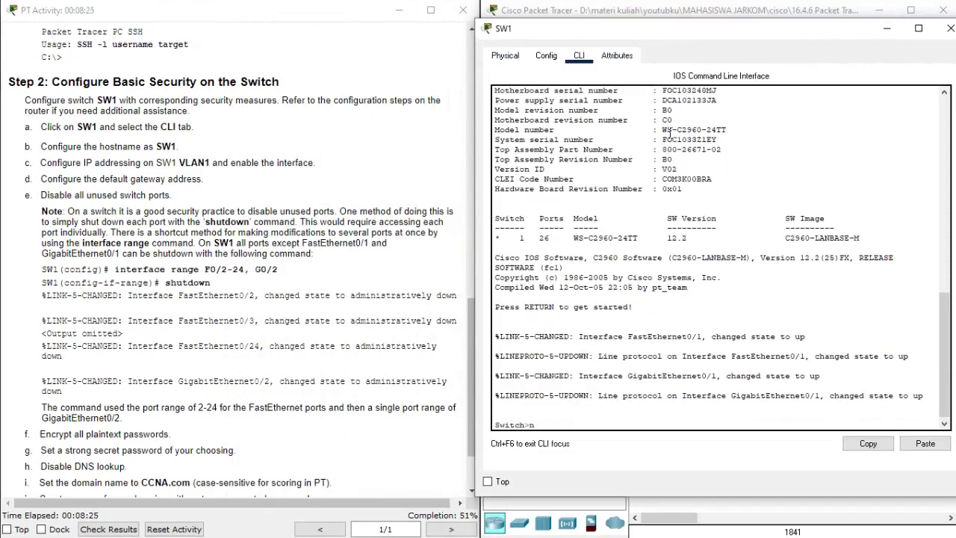
type("ena")
key("Return")
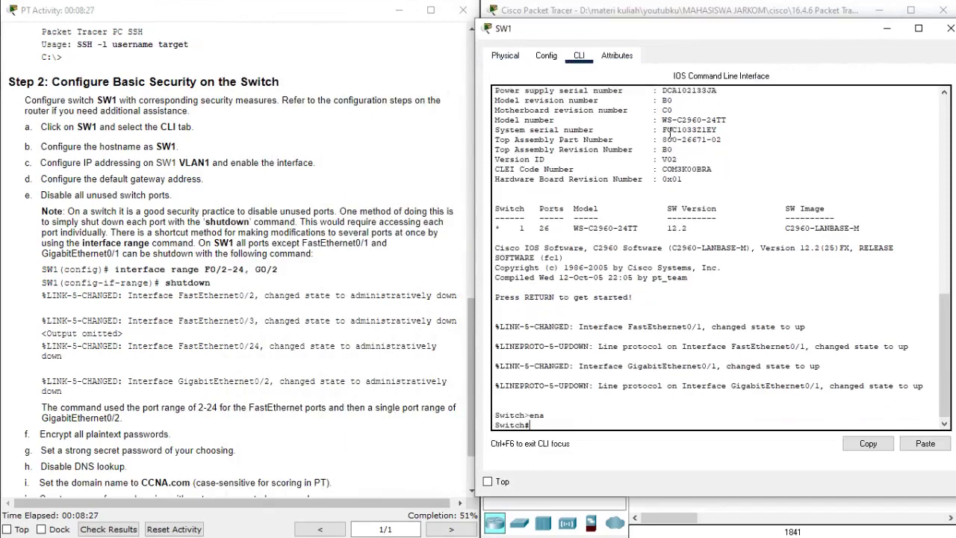
type("conf")
key("Tab")
type("terminal")
key("Return")
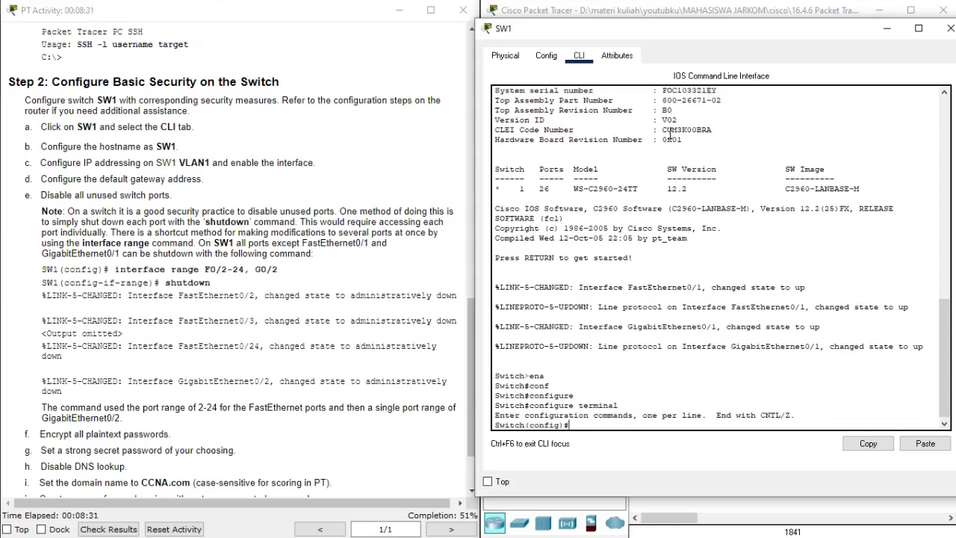
- Set the switch hostname to SW1
type("hos")
key("Tab")
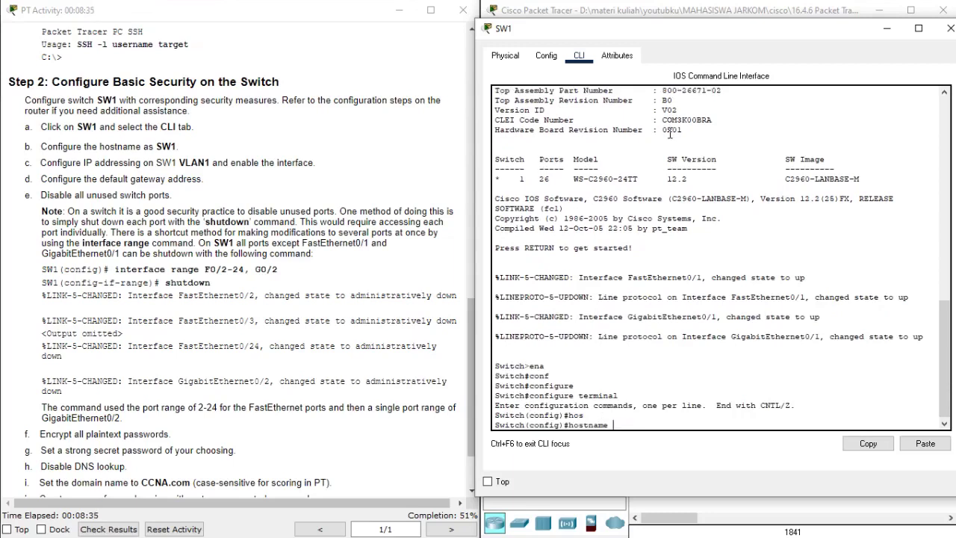
type("SW1")
key("Return")
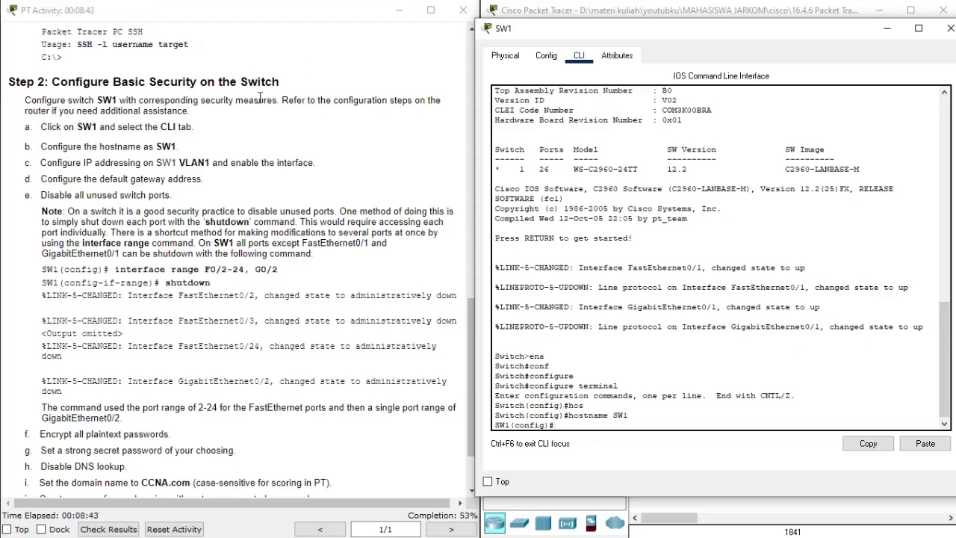
scroll(259, 99, "up", 3)
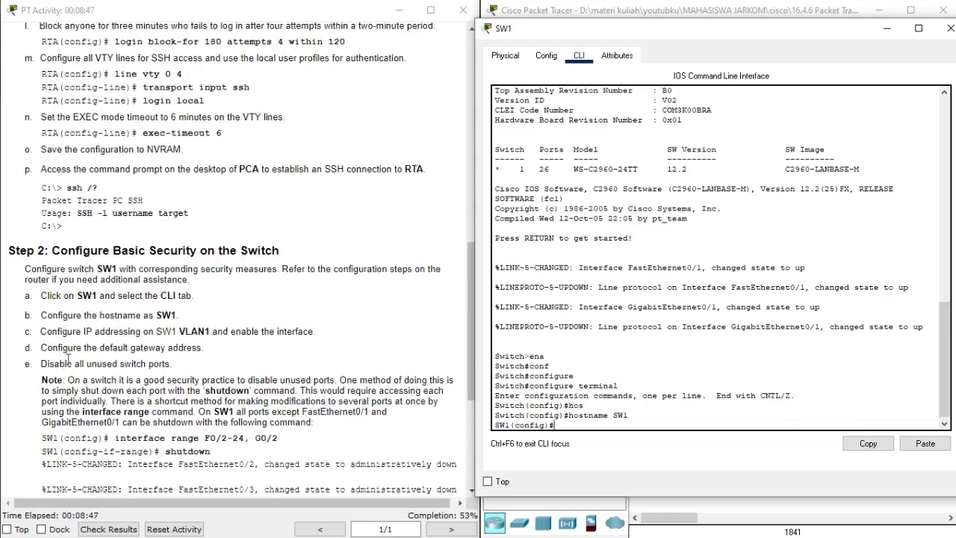
scroll(160, 380, "up", 10)
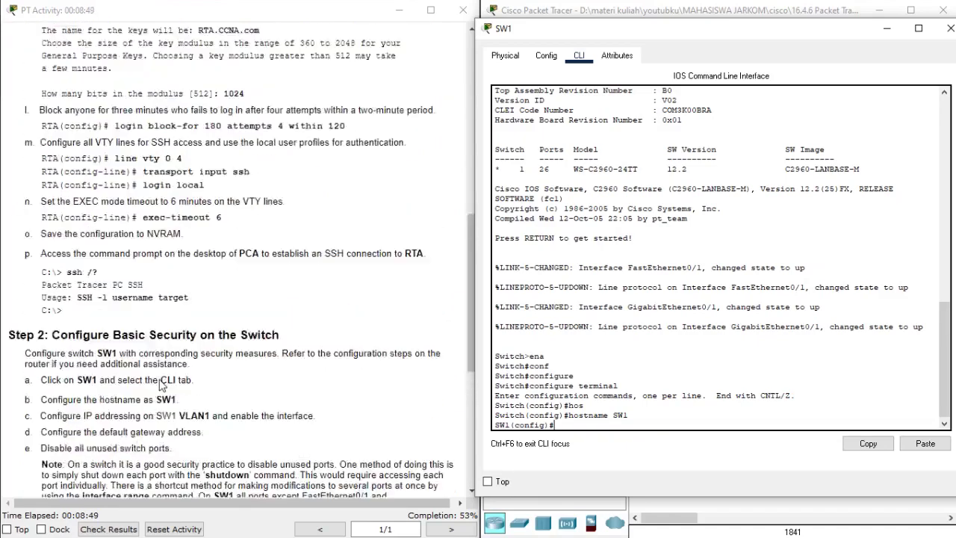
scroll(159, 383, "up", 2)
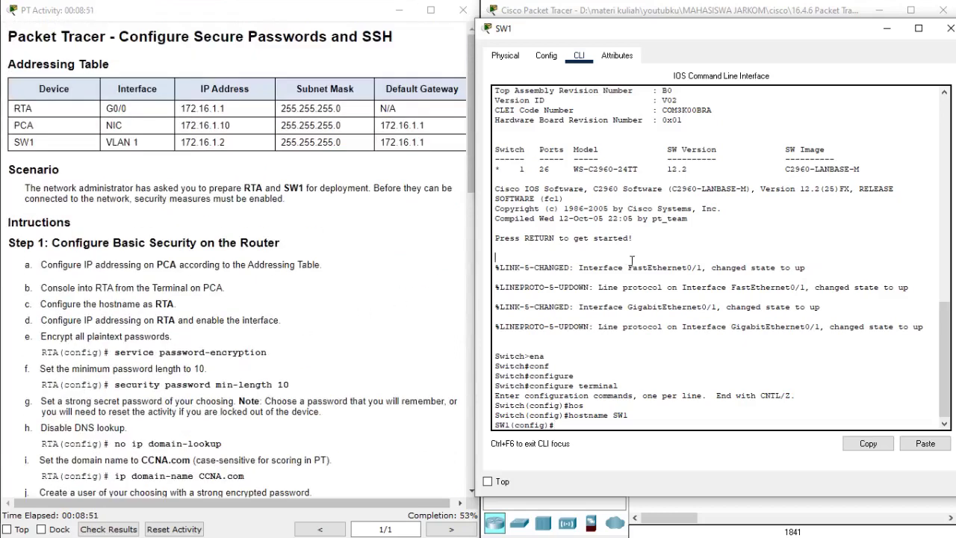
- Assign 172.16.1.2 255.255.255.0 to SW1's VLAN 1 interface
type("inter")
key("Tab")
type("vla")
key("Tab")
type("1")
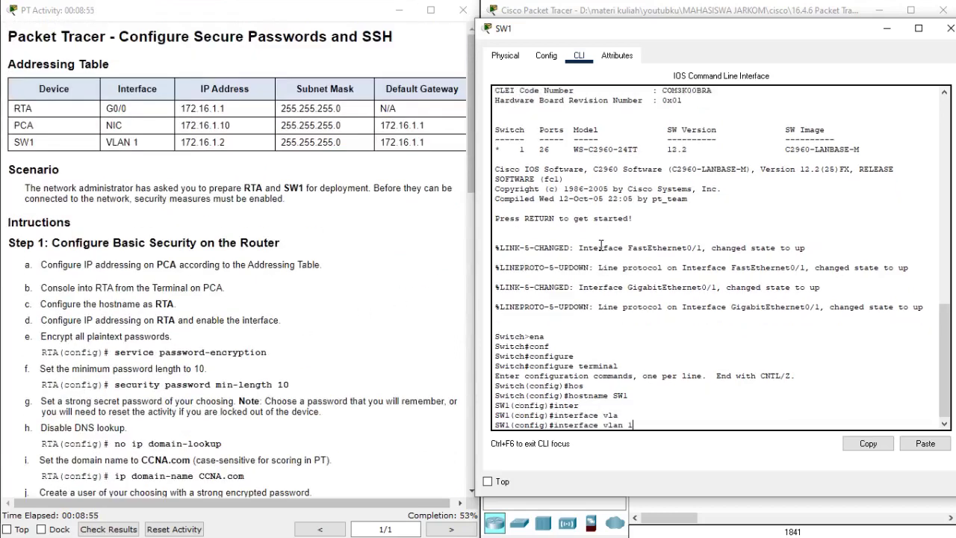
key("Return")
type("ip ad")
key("Tab")
type("1")
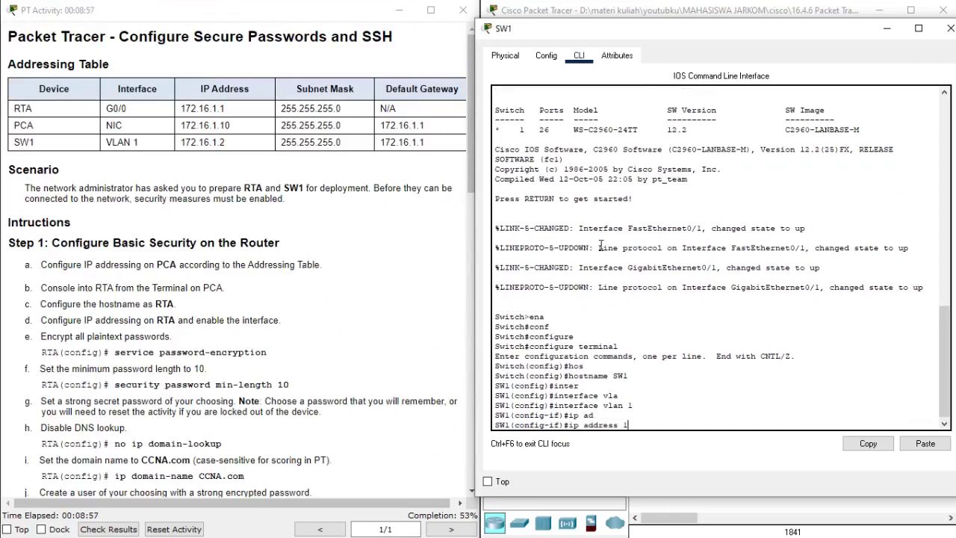
type("72.16.1.2 255.255.255.0")
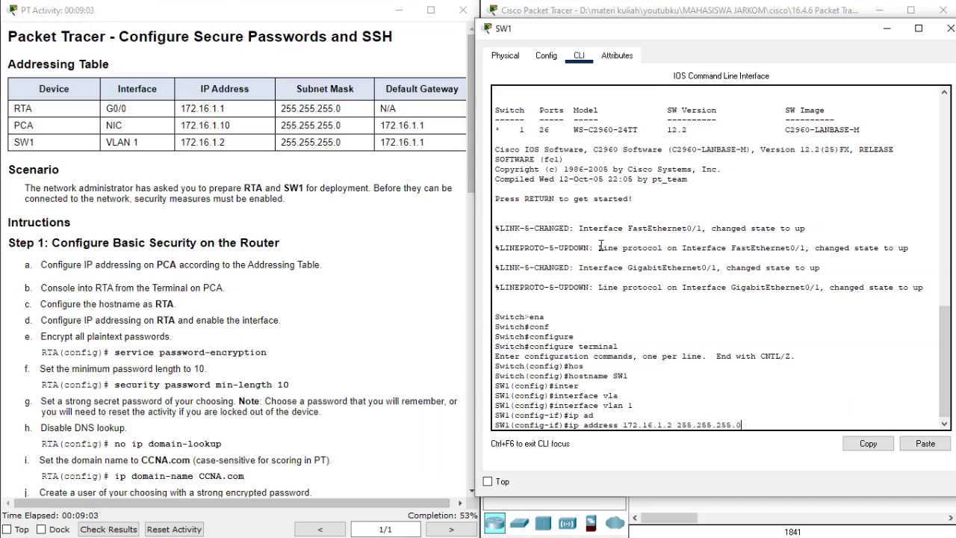
key("Return")
- Bring the VLAN 1 interface up with 'no shutdown' and exit interface mode
type("no")
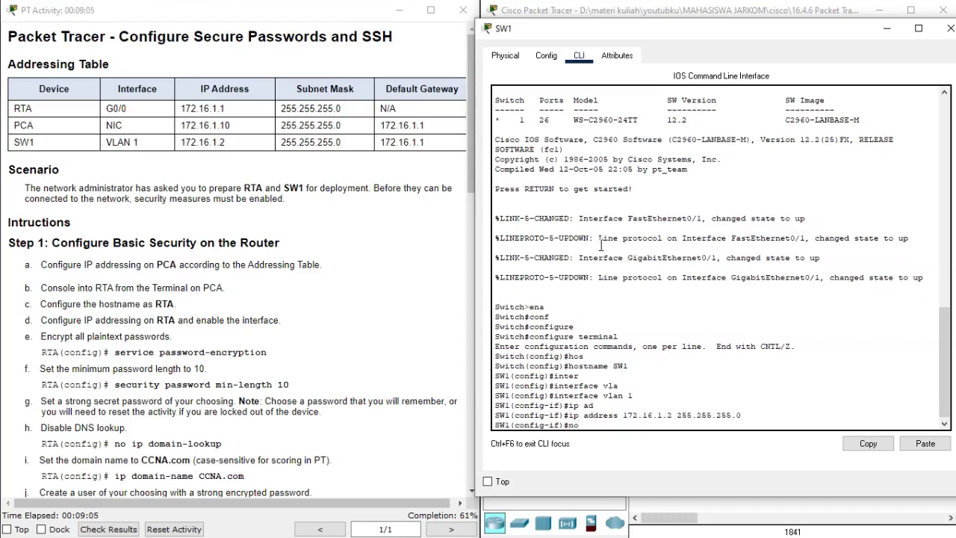
type(" shu")
key("Tab")
key("Return")
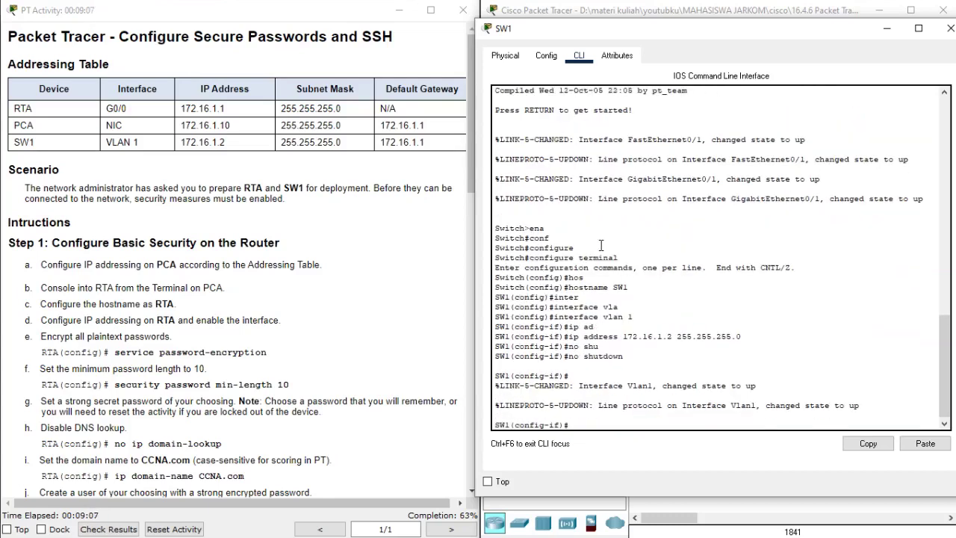
type("ex")
key("Return")
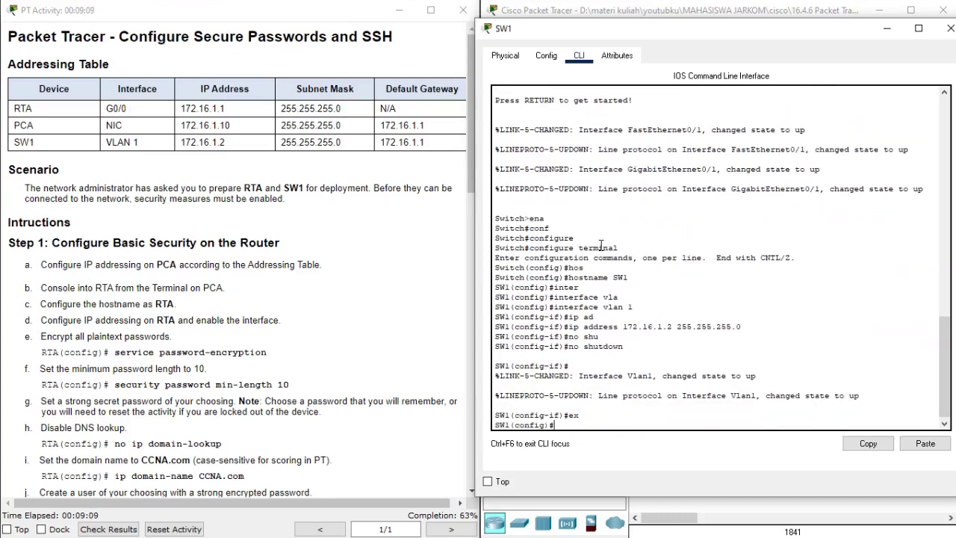
- Set SW1's default gateway to 172.16.1.1
type("ip defau")
key("Tab")
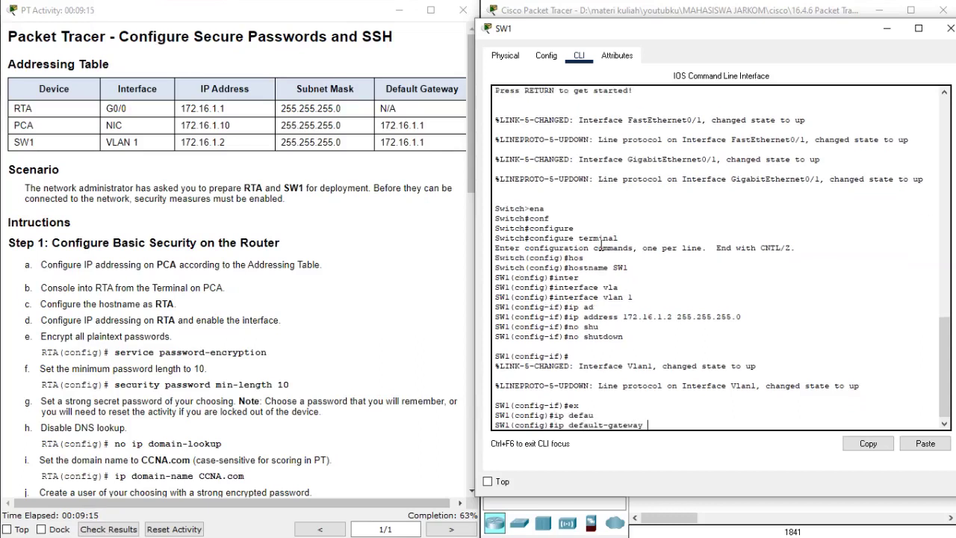
type("172.16.1.1")
key("Return")
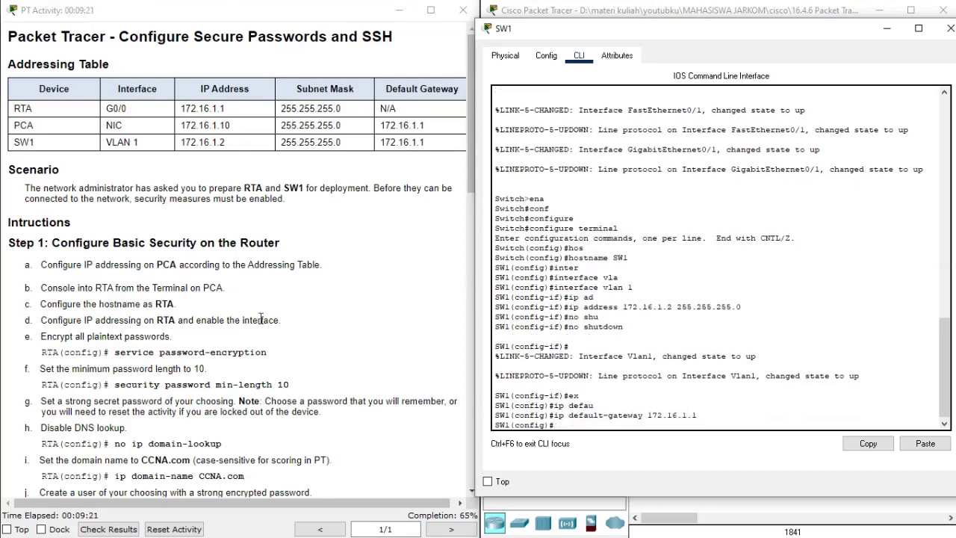
scroll(260, 320, "down", 10)
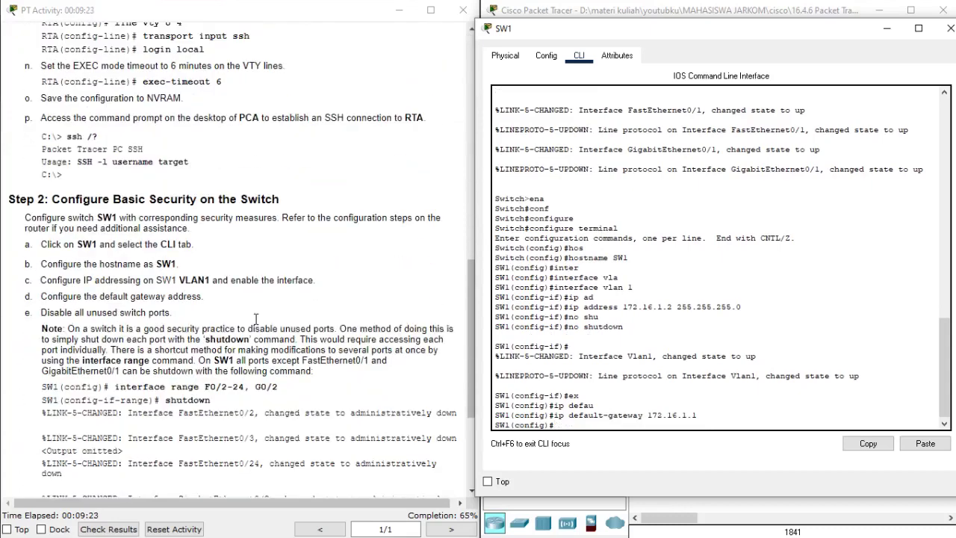
scroll(255, 320, "down", 5)
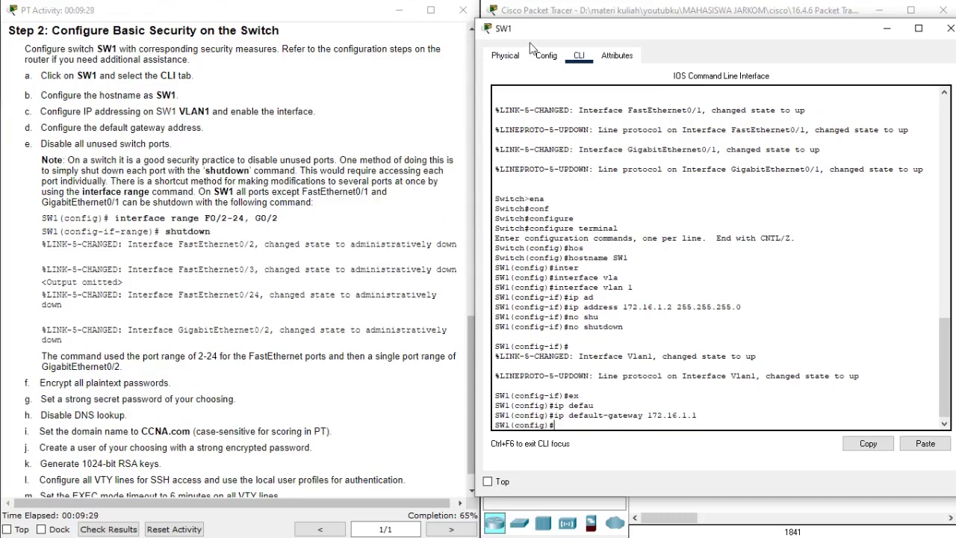
left_click_drag(539, 36, 61, 83)
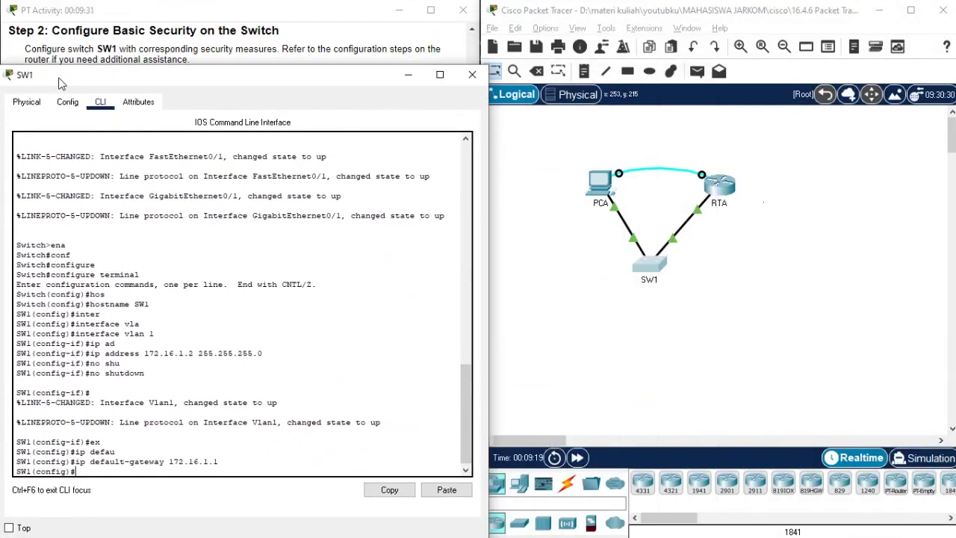
left_click(539, 313)
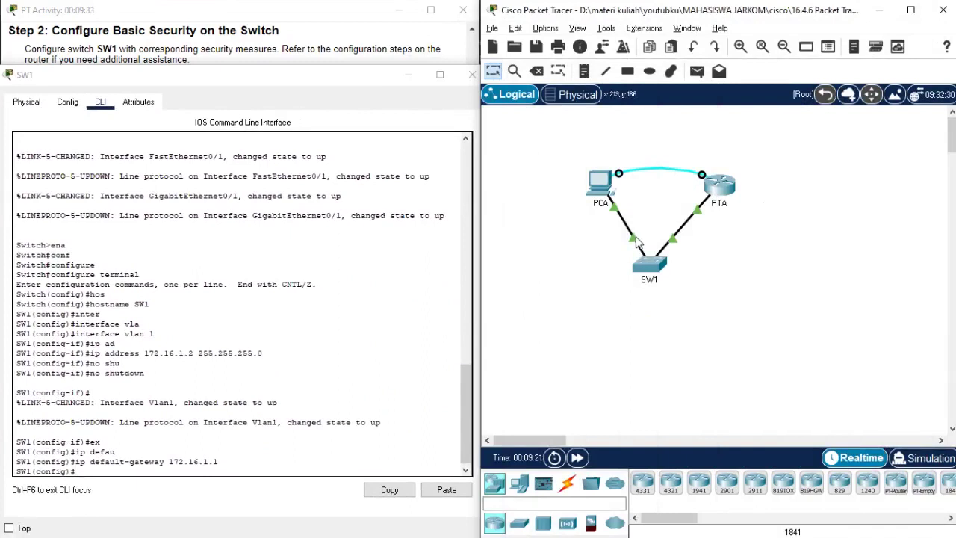
mouse_move(633, 241)
left_click_drag(256, 80, 713, 36)
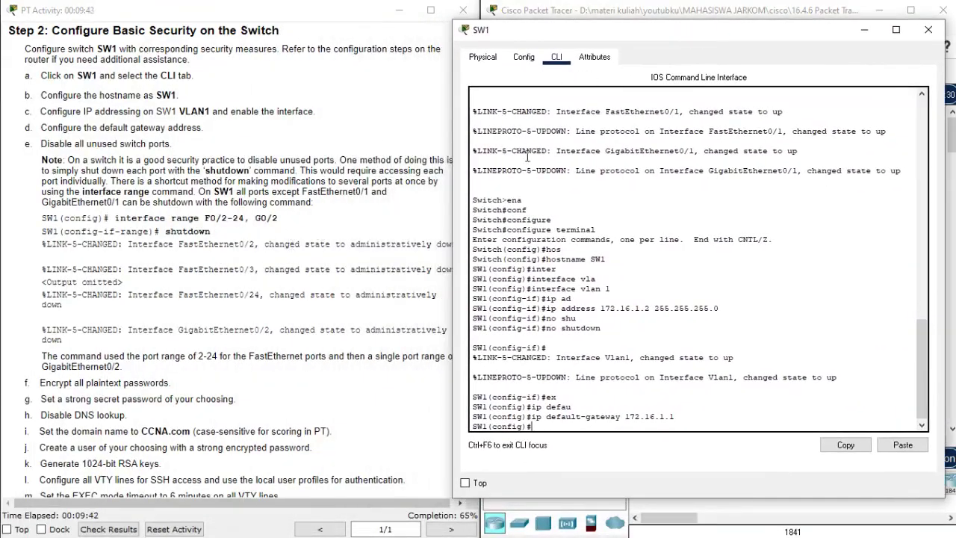
left_click(704, 152)
- Select the interface range FastEthernet0/2-24 and GigabitEthernet0/2
type("interface")
key("Tab")
type("ra")
key("Tab")
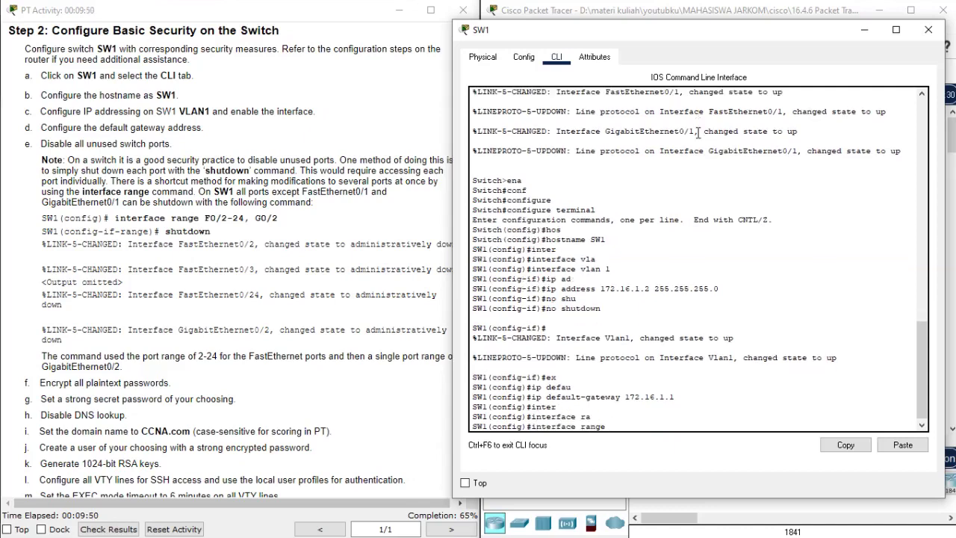
type("f")
key("Tab")
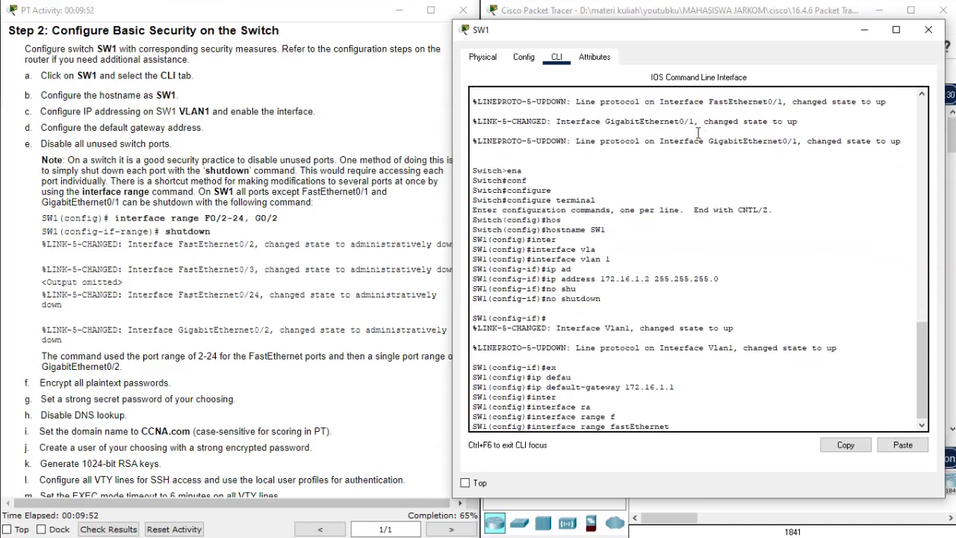
type("0/2-24, g")
key("Tab")
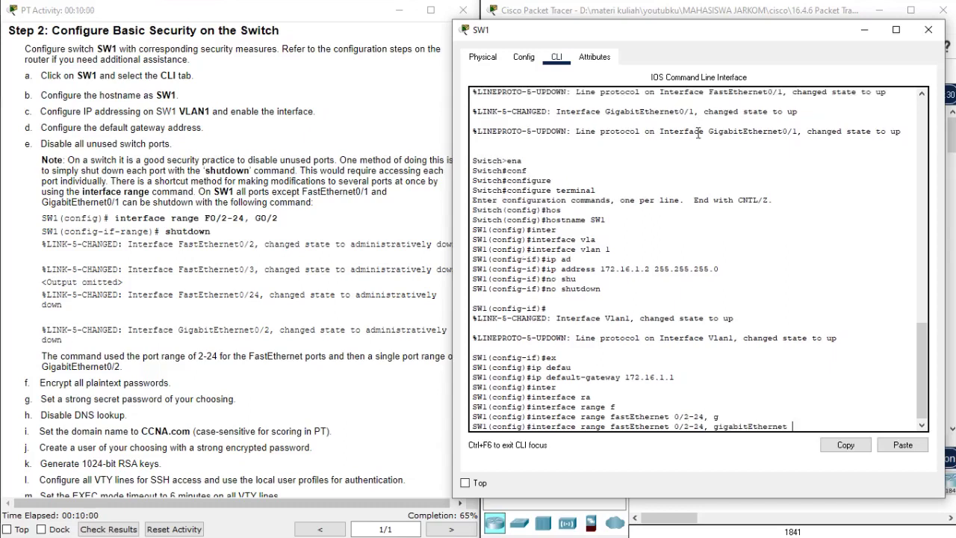
type("0/2")
key("Return")
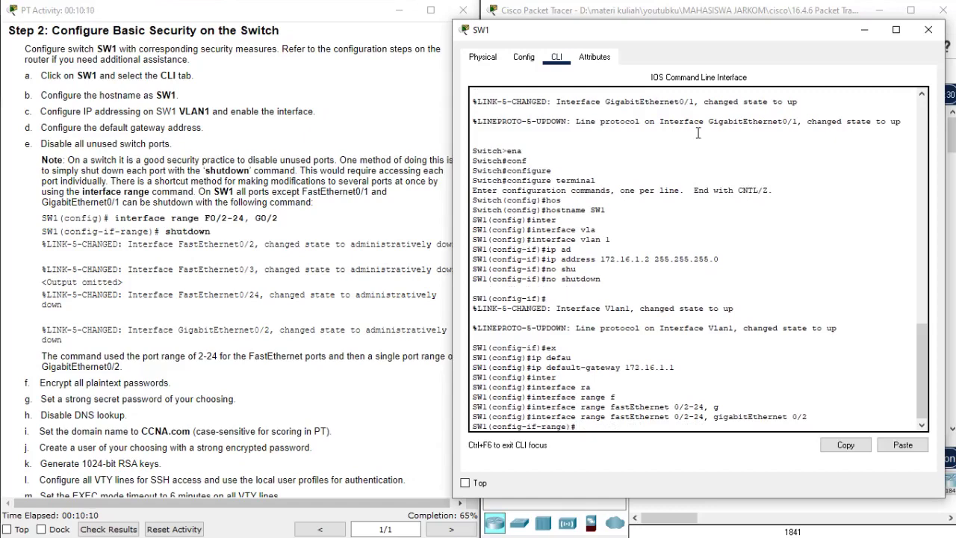
- Shut down the selected unused ports and exit the range configuration
type("shu")
key("Tab")
key("Return")
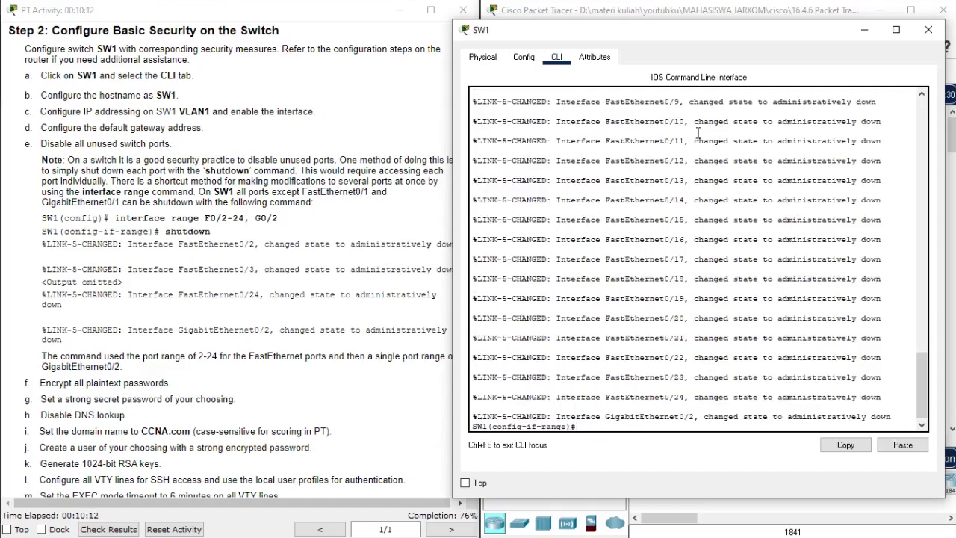
key("Return")
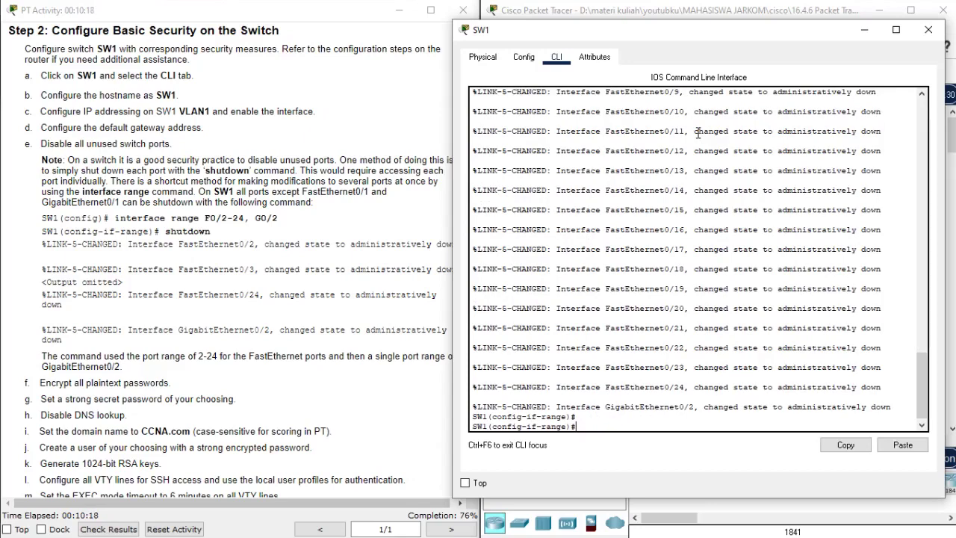
type("exit")
key("Return")
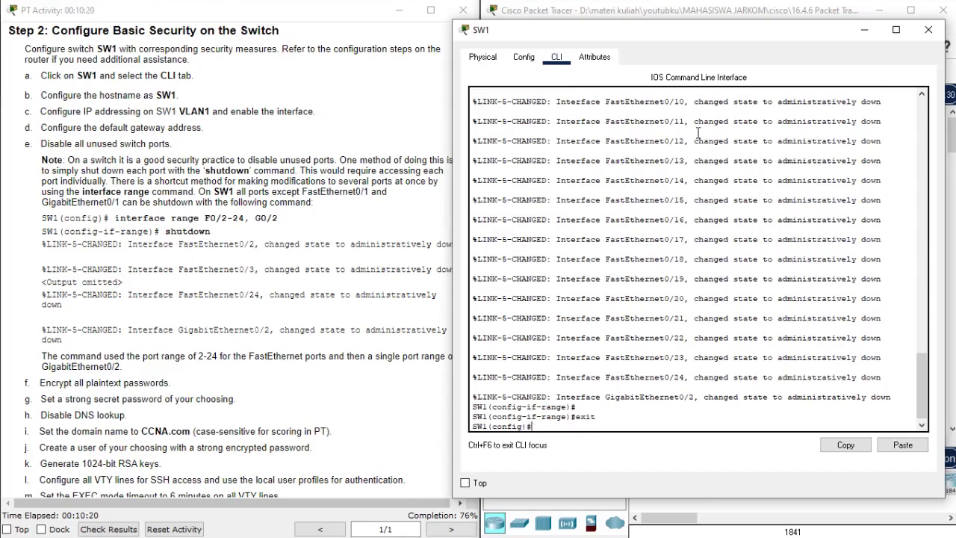
key("Return")
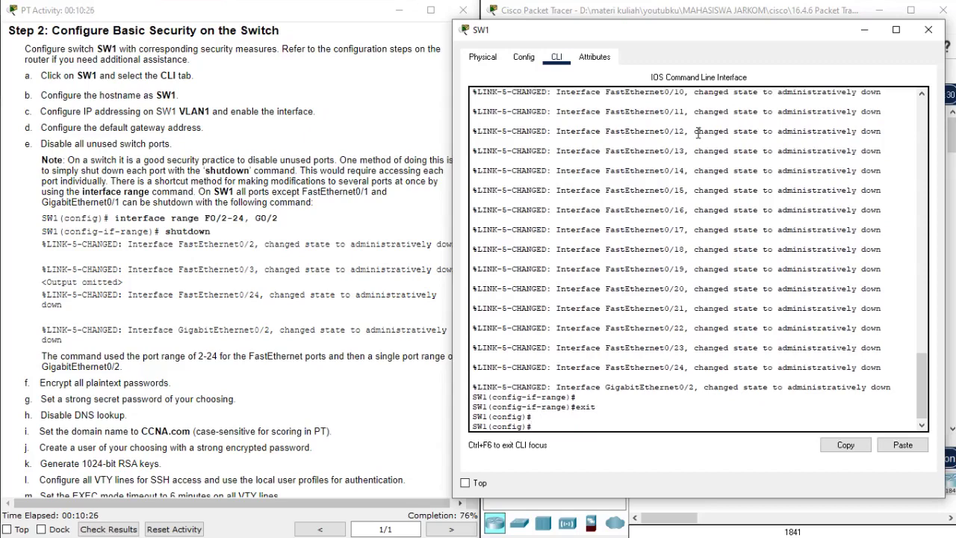
- Enable service password-encryption on SW1
type("serv")
key("Tab")
type("pas")
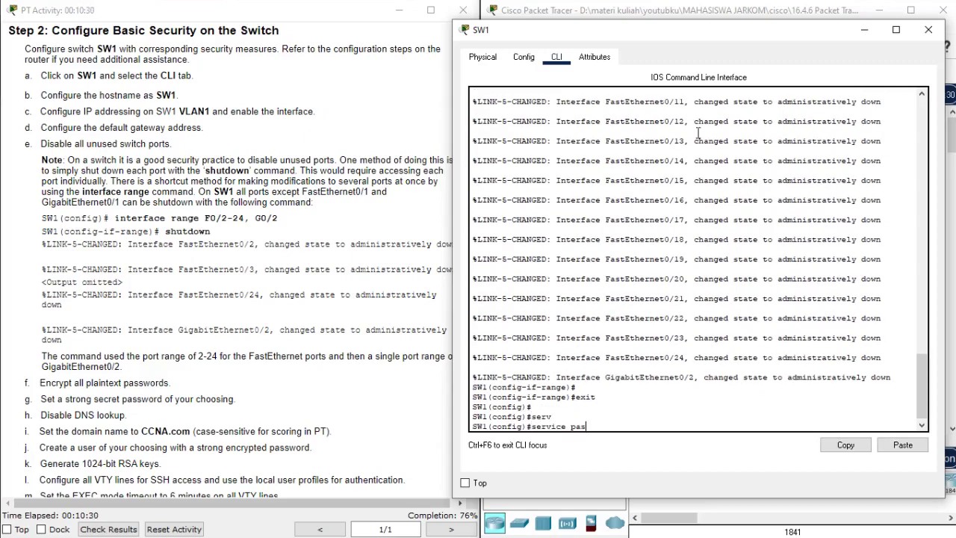
key("Tab")
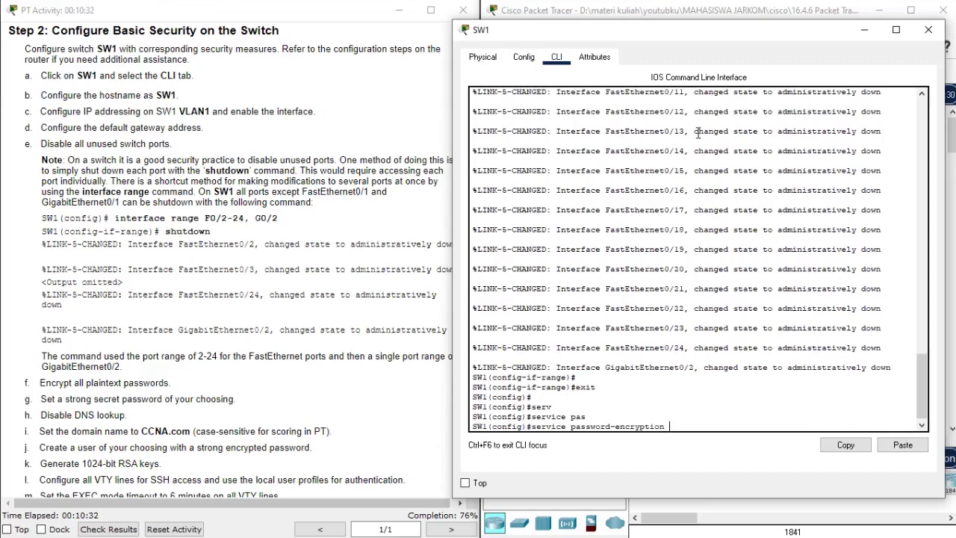
key("Return")
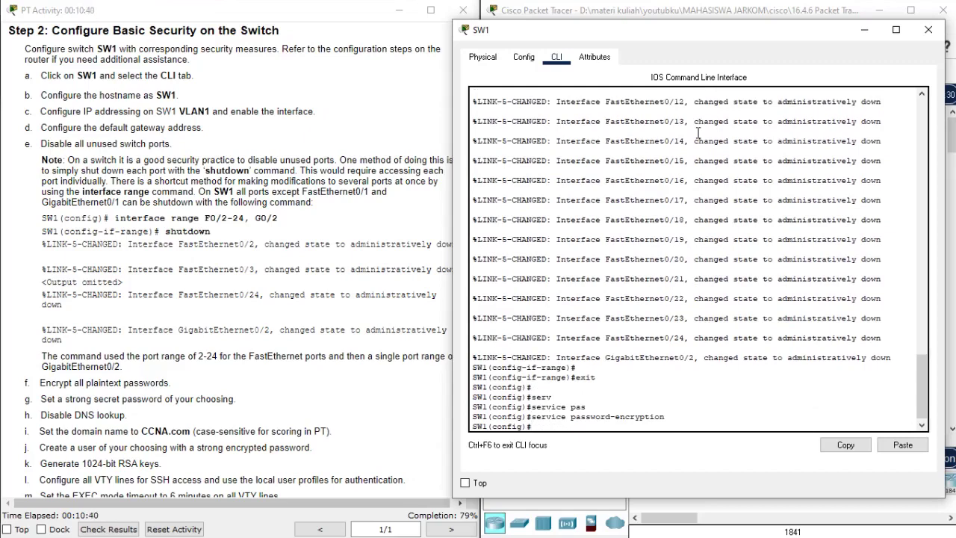
- Configure SW1's enable secret password
type("ena")
key("Tab")
type("se")
key("Tab")
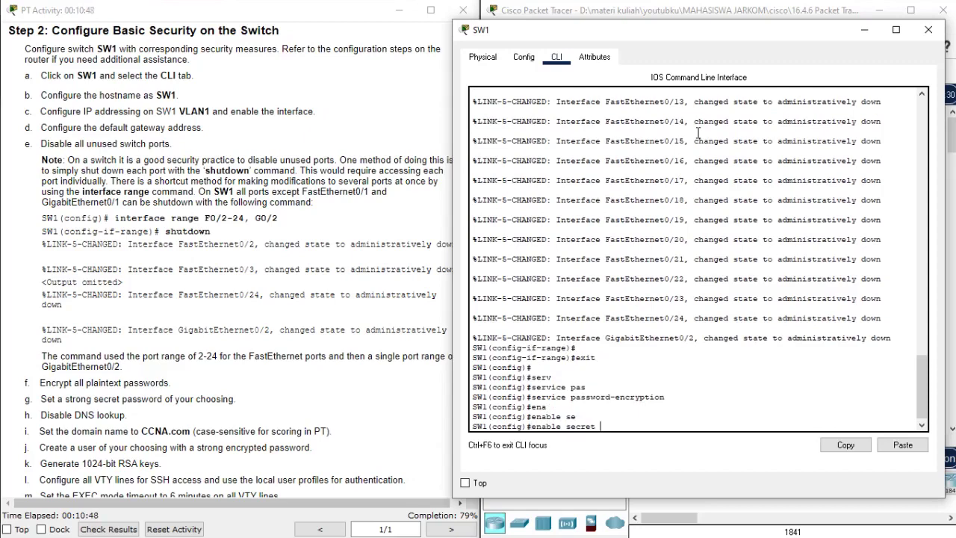
type("123")
key("Return")
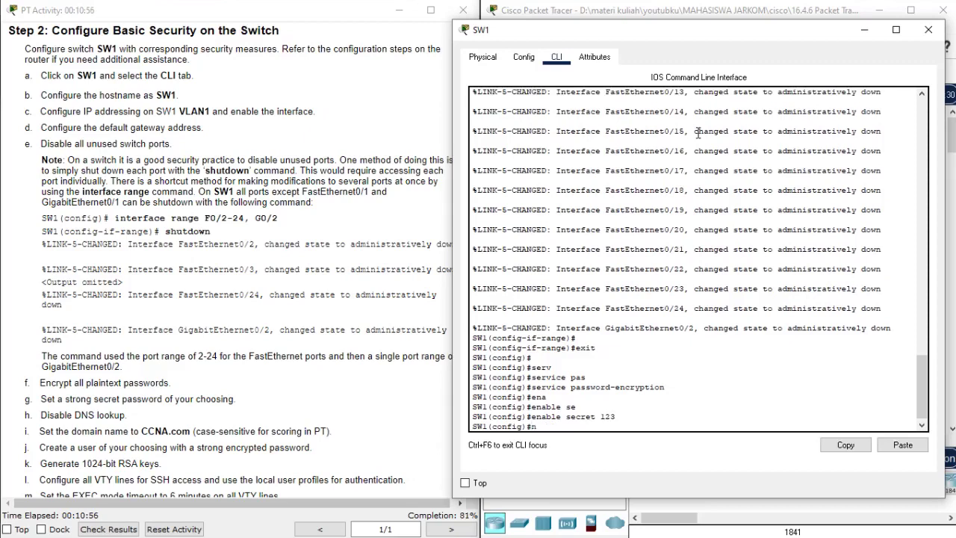
- Disable DNS lookup with 'no ip domain-lookup'
type("no ip domain")
key("Tab")
type("-lo")
key("Tab")
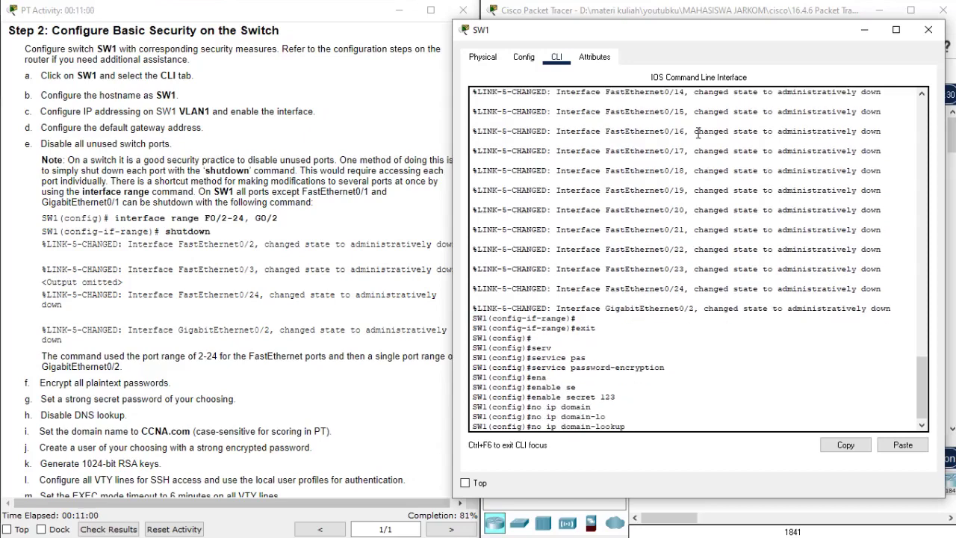
key("Return")
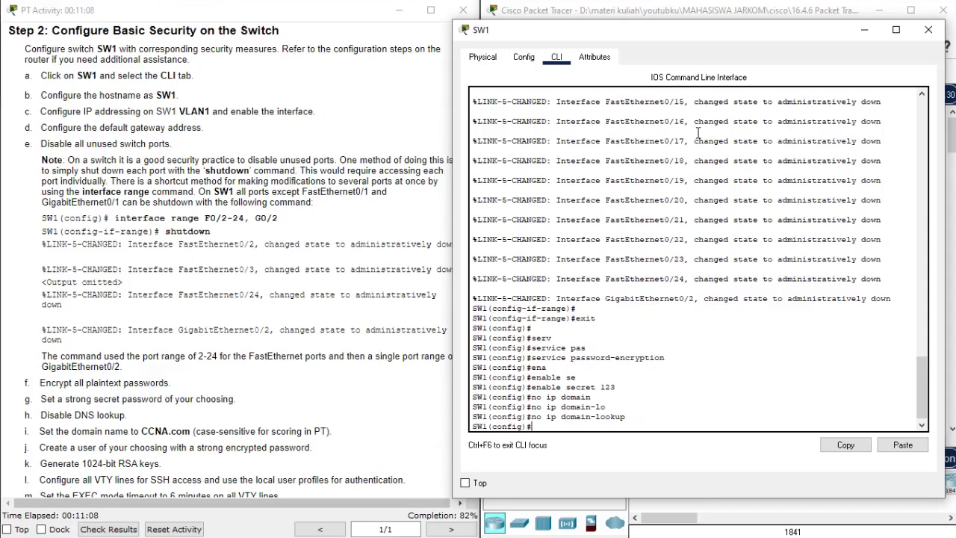
type("use")
key("Tab")
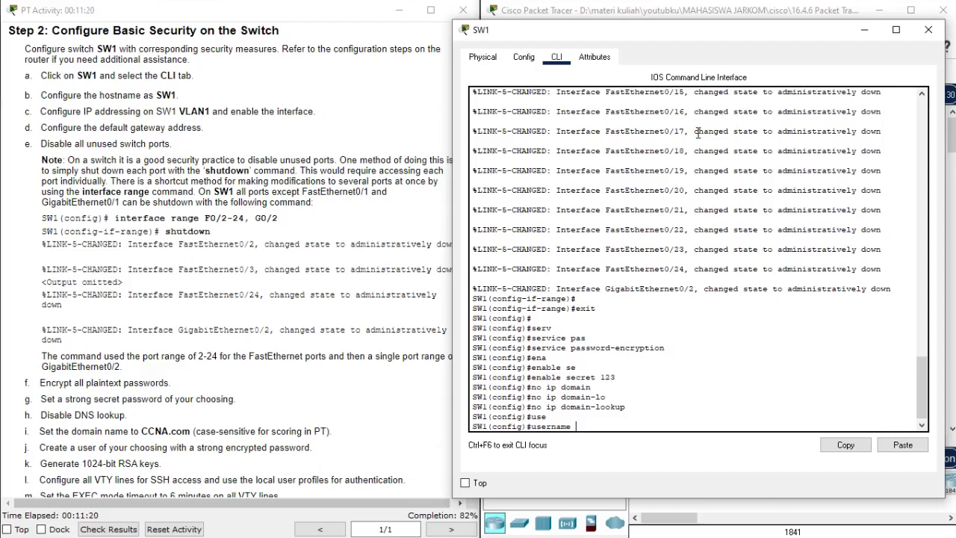
- Create SW1's local username with its secret password
type("etacad se")
key("Tab")
type("321")
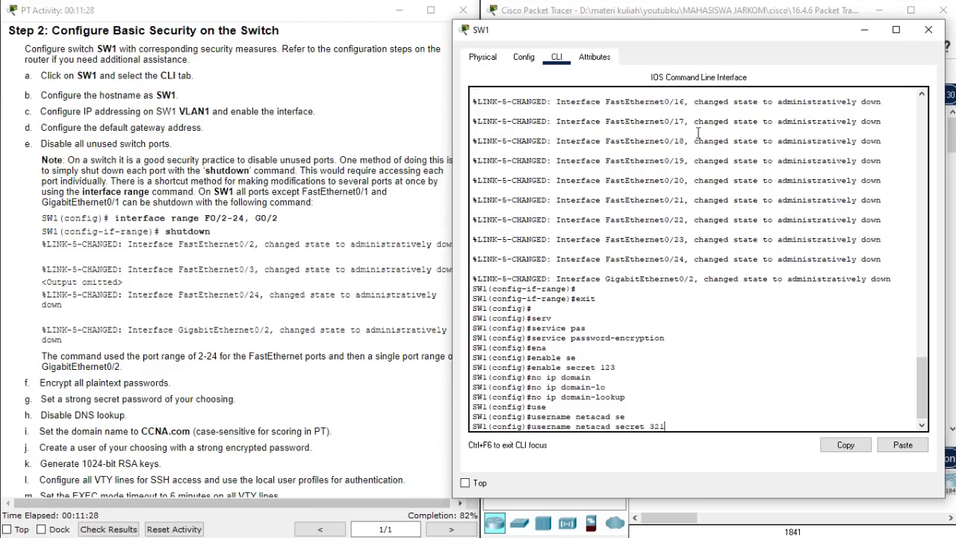
key("Return")
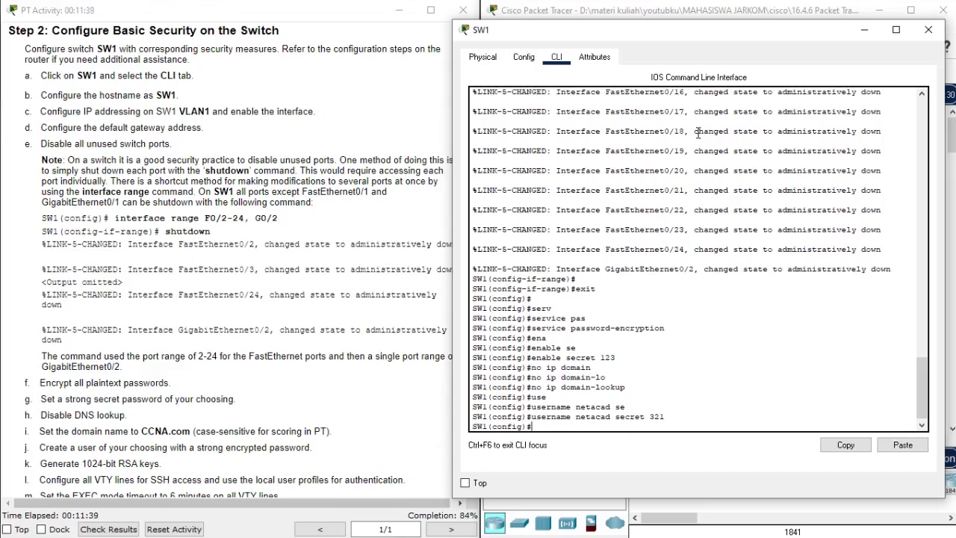
- Attempt 'crypto key generate rsa', which needs a domain name first
type("cry")
key("Tab")
type("ke")
key("Tab")
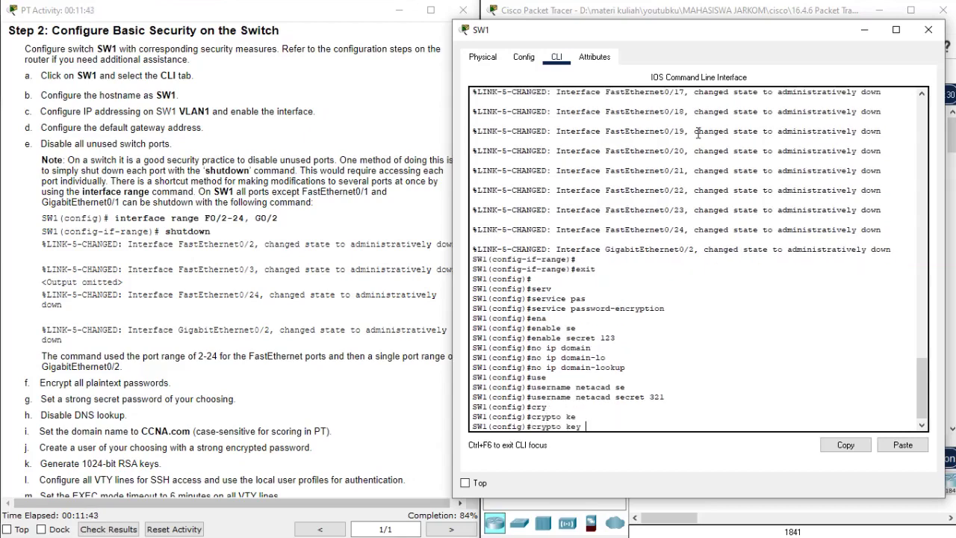
type("?")
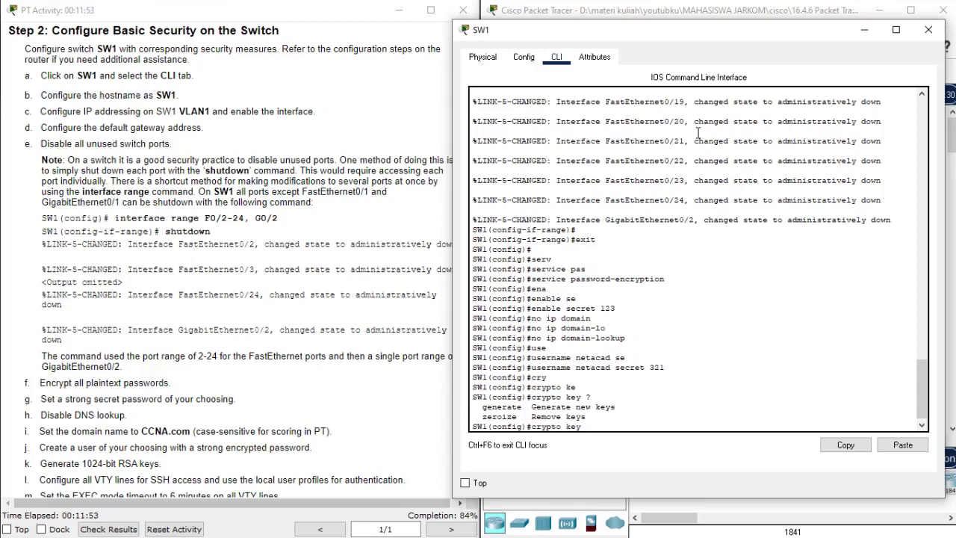
type("gene")
key("Tab")
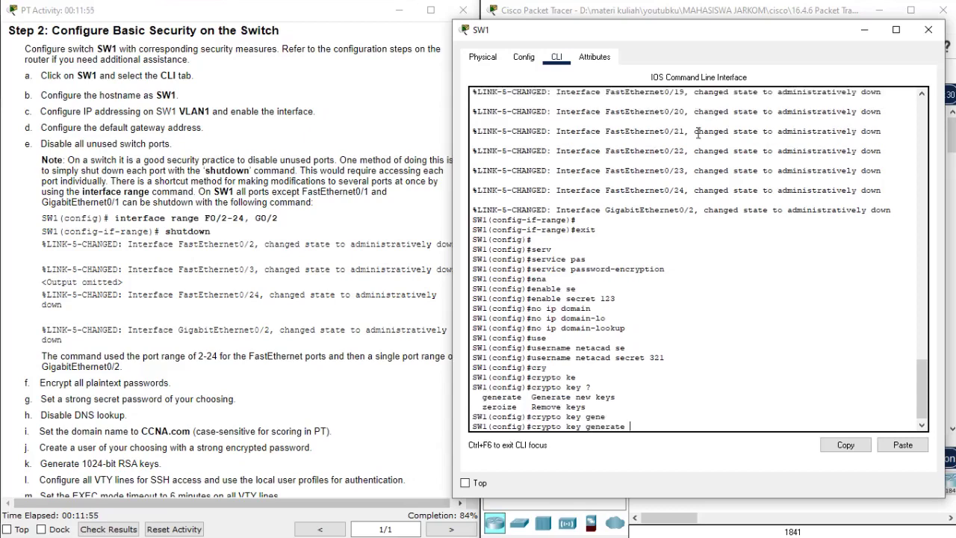
type("rs")
key("Tab")
key("Return")
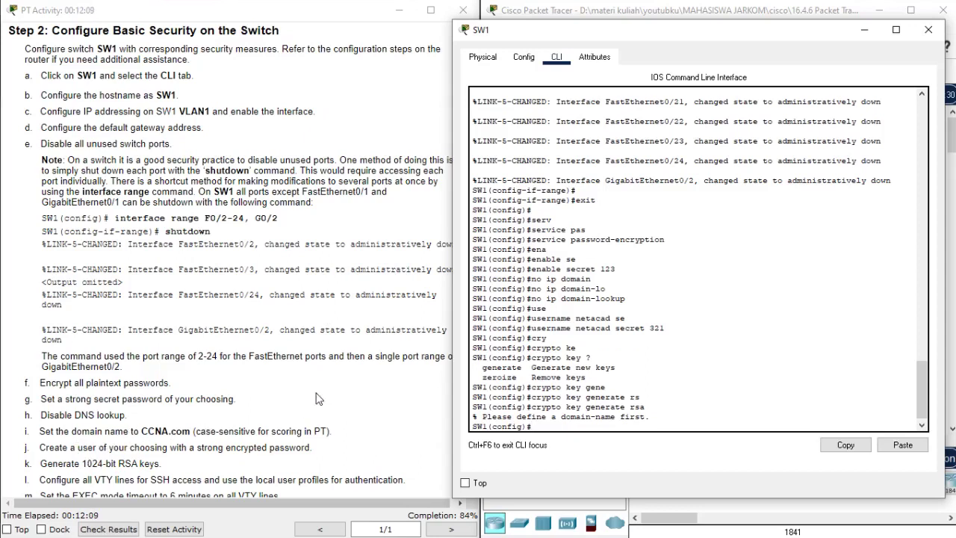
key("Return")
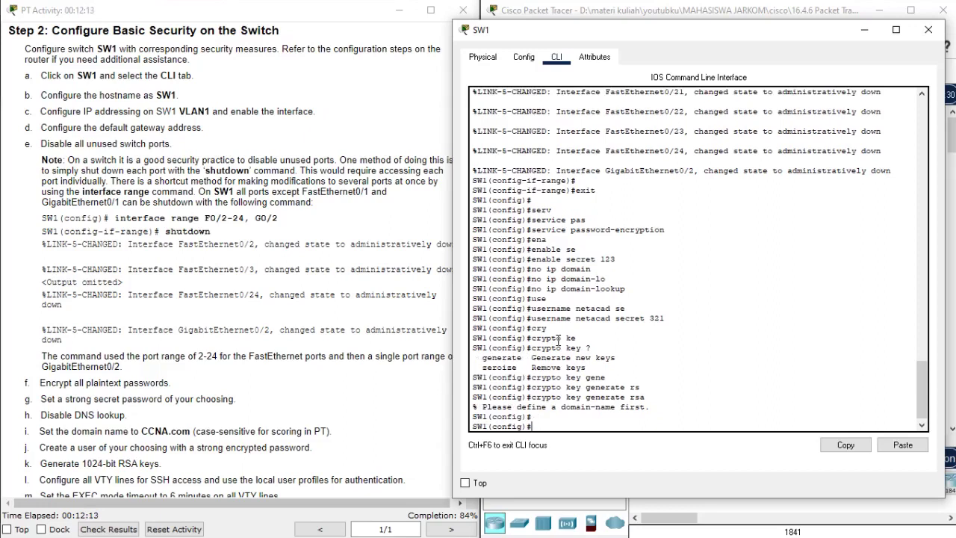
- Set domain name CCNA.com and generate 1024-bit RSA keys
type("ip domain-na")
key("Tab")
type("CCNA.com")
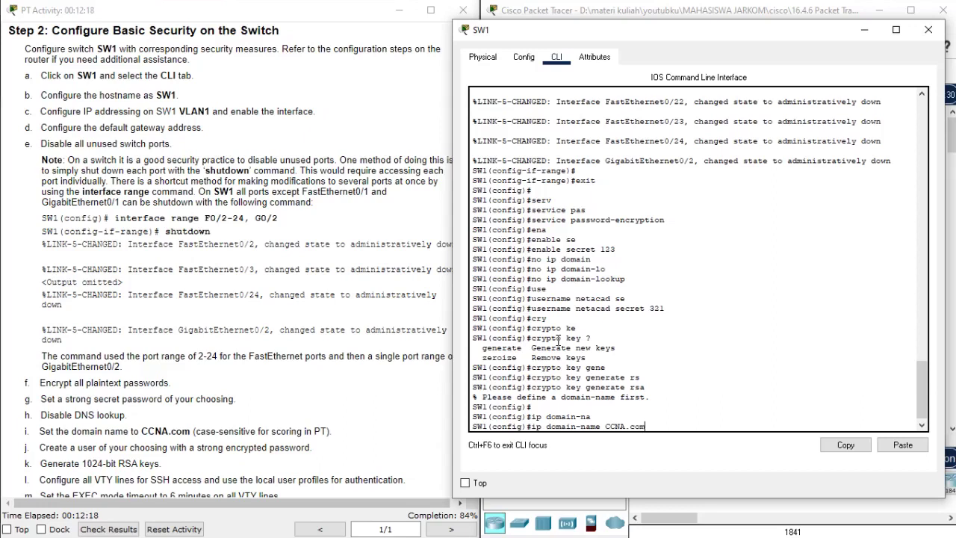
key("Return")
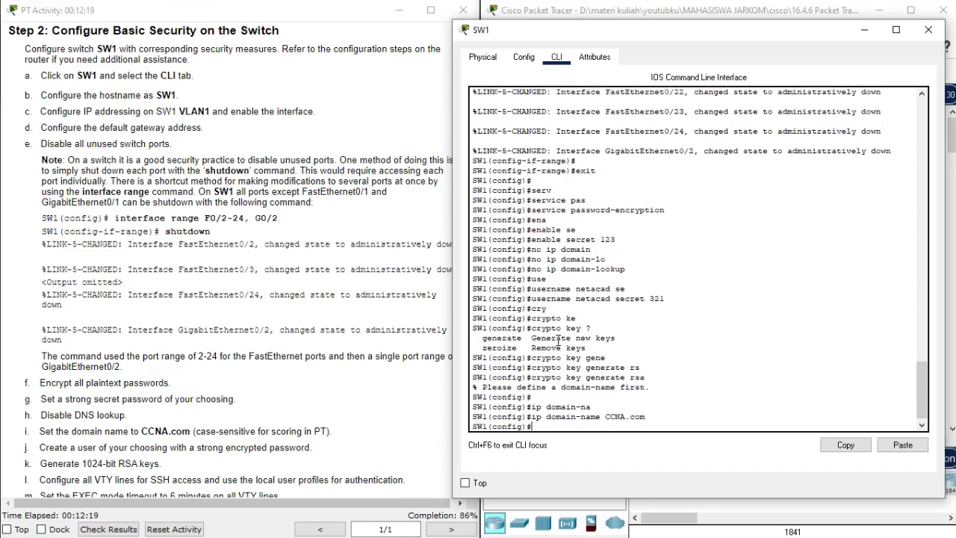
key("Return")
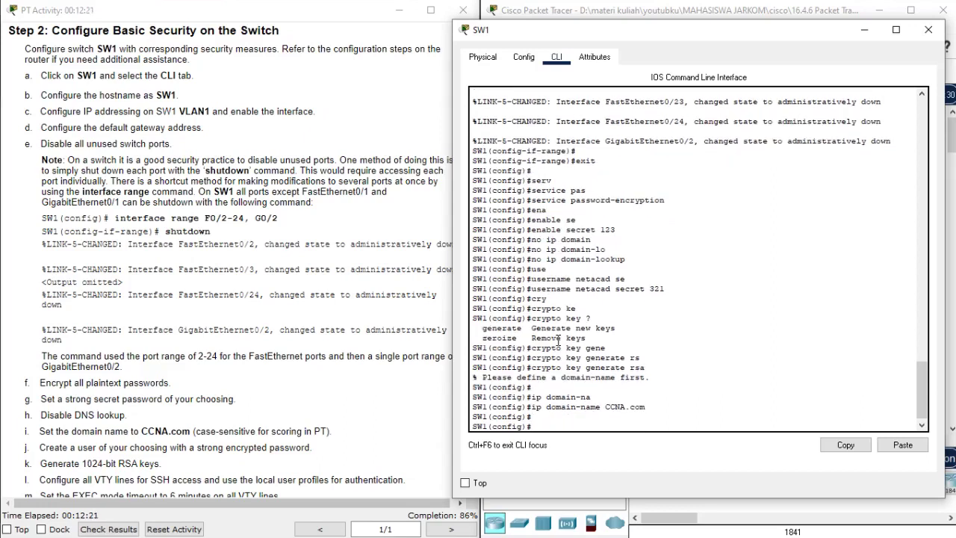
key("Up")
key("Up")
key("Up")
key("Return")
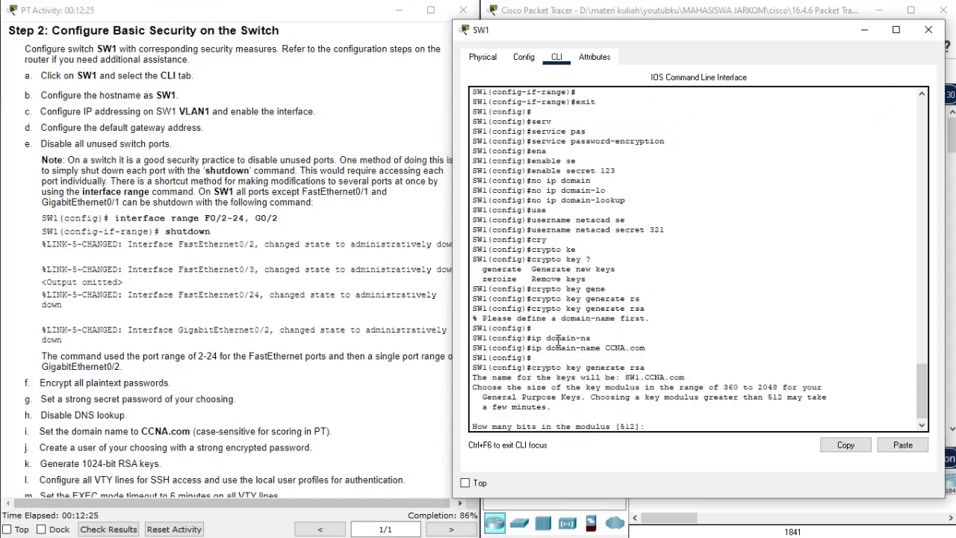
type("1024")
key("Return")
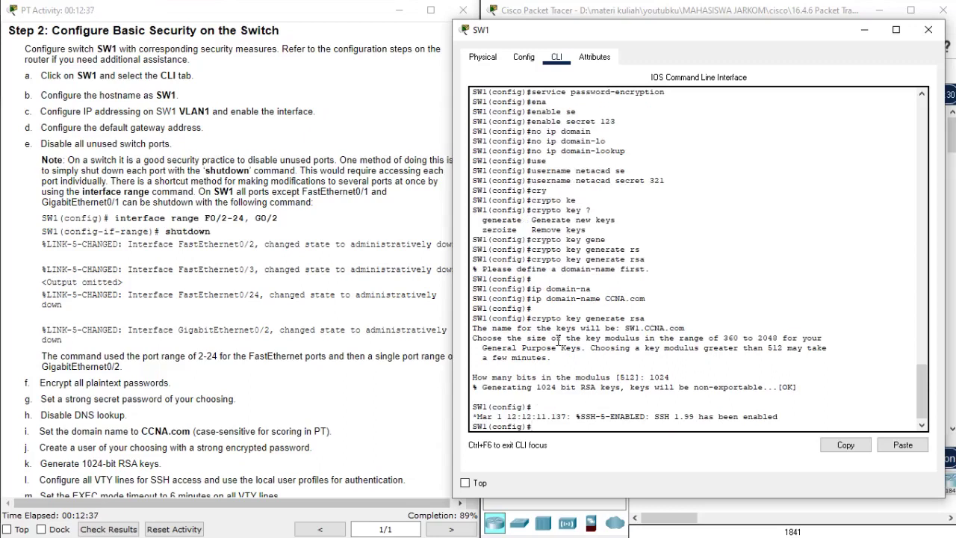
- Enter VTY lines 0 15 on SW1 and restrict them to SSH-only transport input
type("line")
key("Tab")
type("vt")
key("Tab")
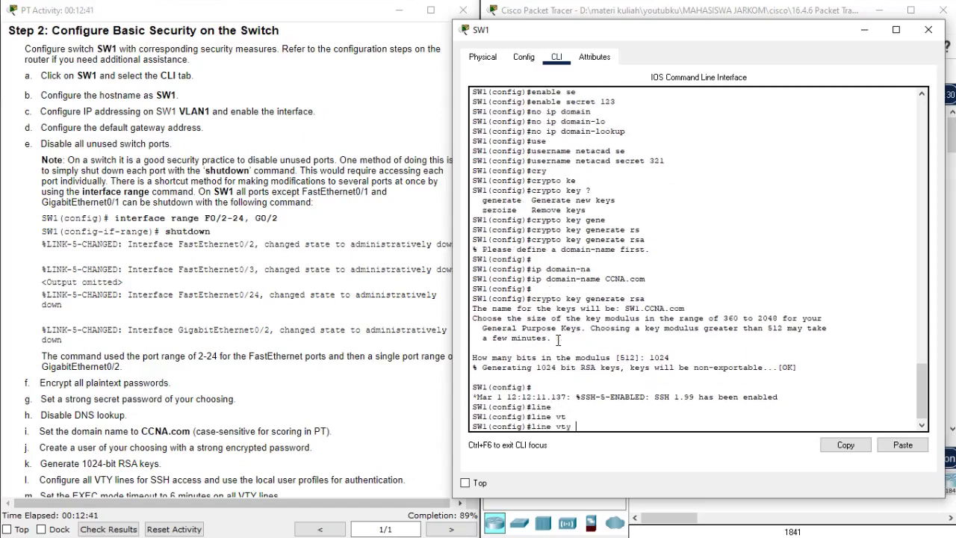
type("?")
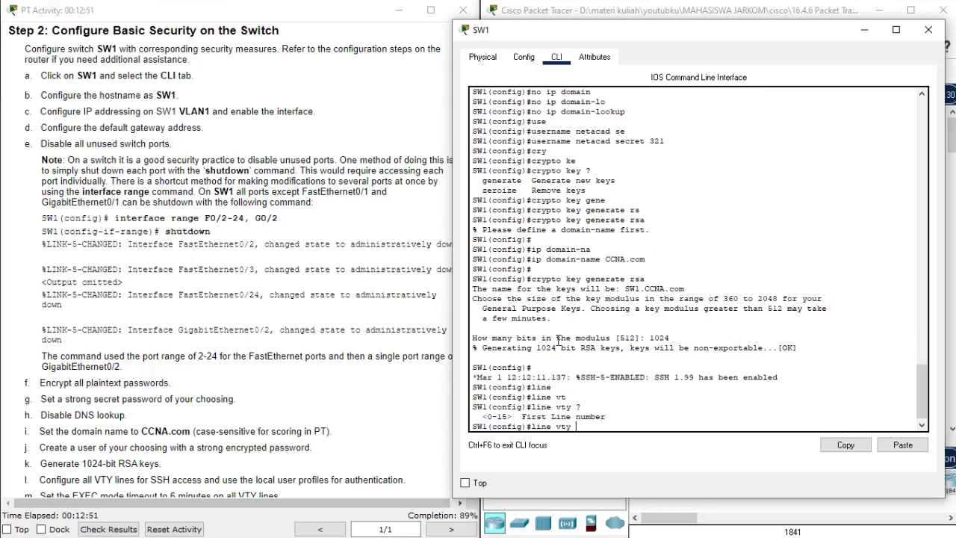
type("0 15")
key("Return")
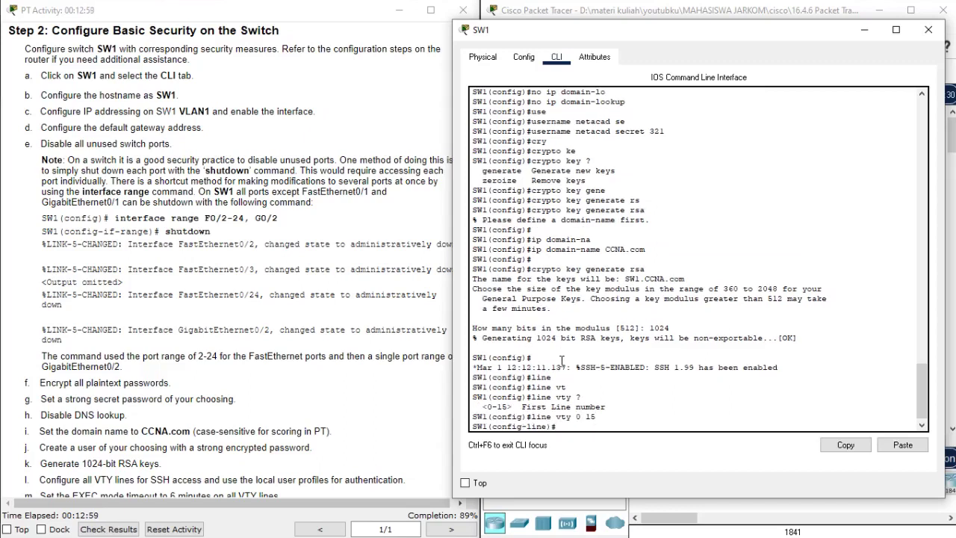
type("tra")
key("Tab")
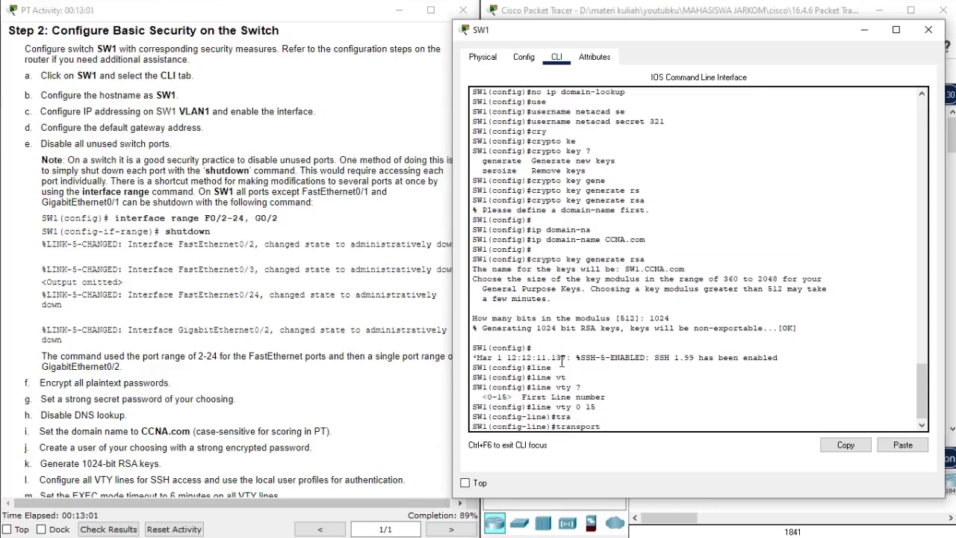
type("in")
key("Tab")
type("ss")
key("Tab")
key("Return")
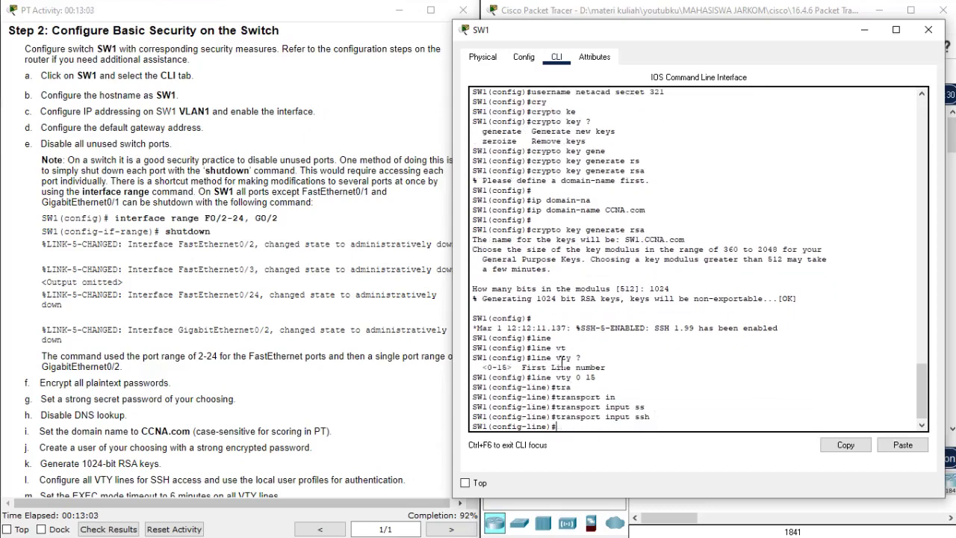
- Use local login on the VTY lines with a 6-minute exec-timeout
type("login loca")
key("Tab")
key("Return")
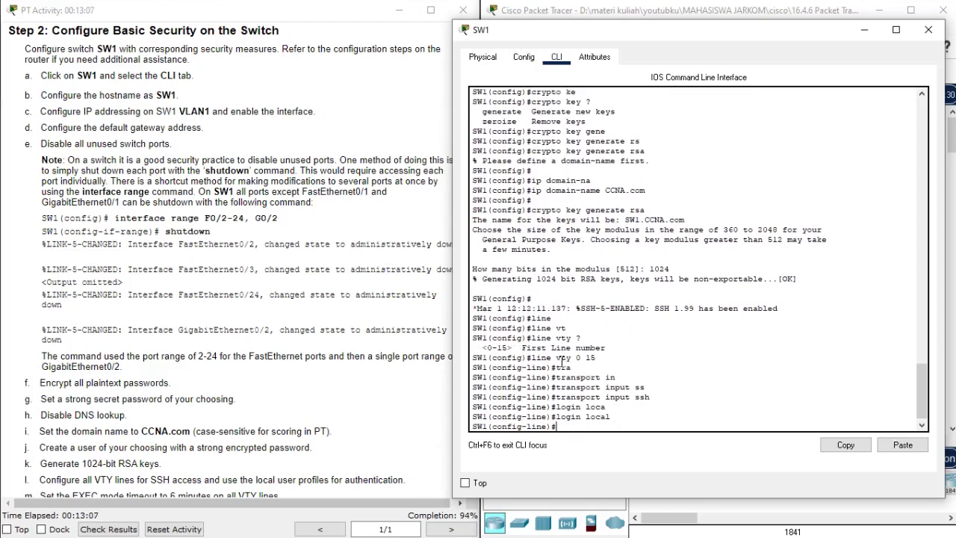
scroll(262, 424, "down", 1)
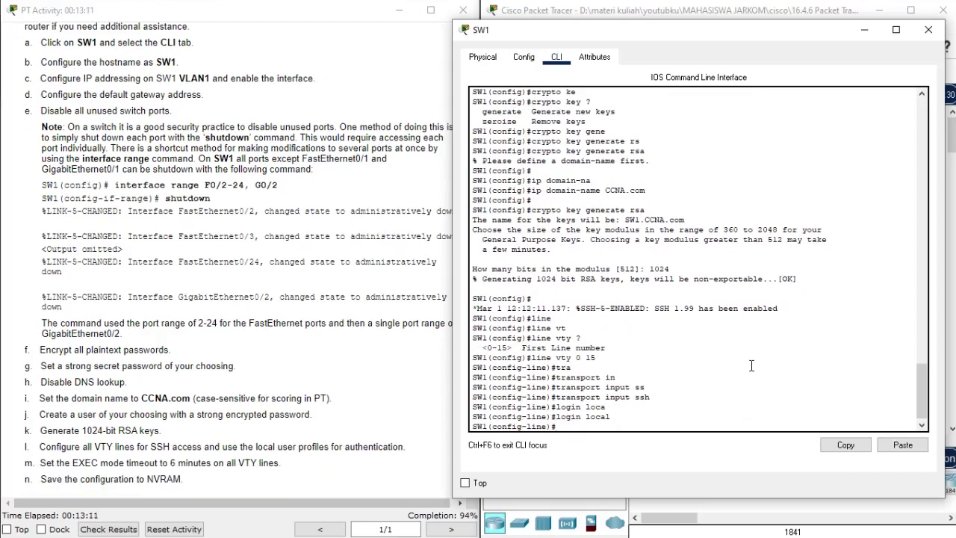
type("exe")
key("Tab")
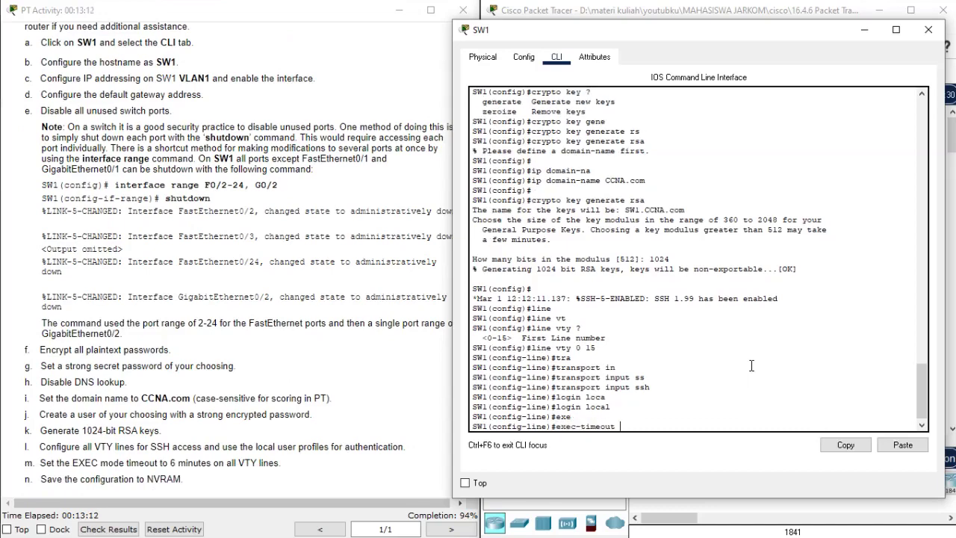
type("6")
key("Return")
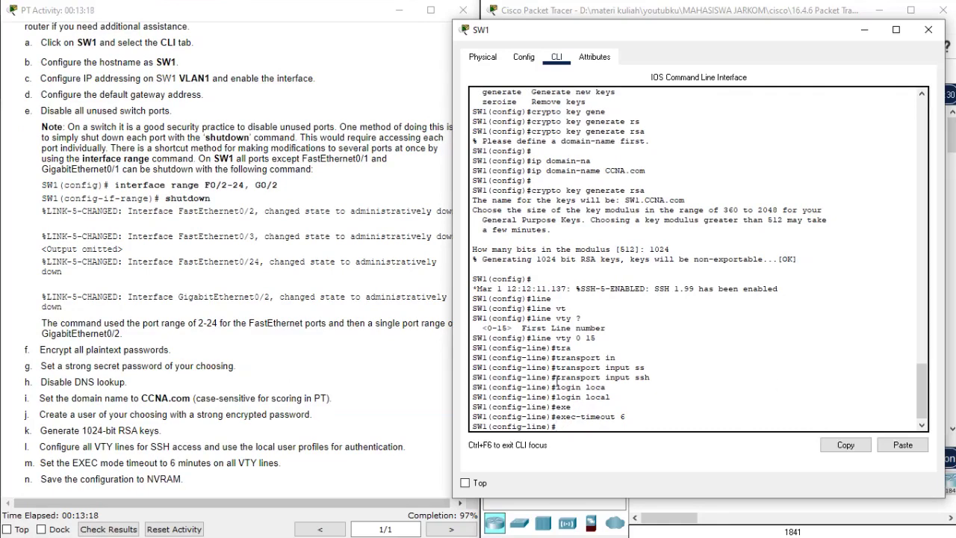
- Save SW1's running configuration to NVRAM with do write
type("do write")
key("Tab")
key("Return")
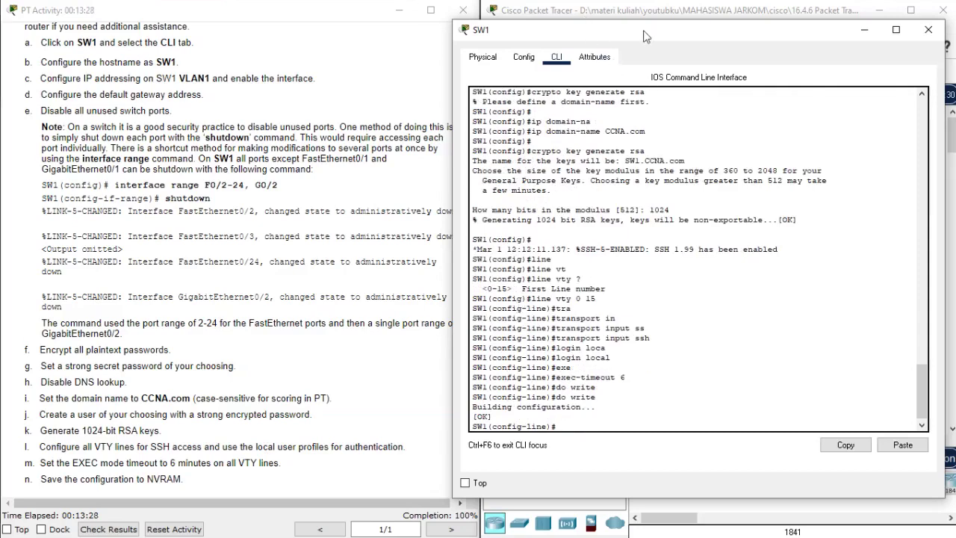
- Close SW1's window, review the SSH instructions, and open PCA's Command Prompt
left_click(928, 29)
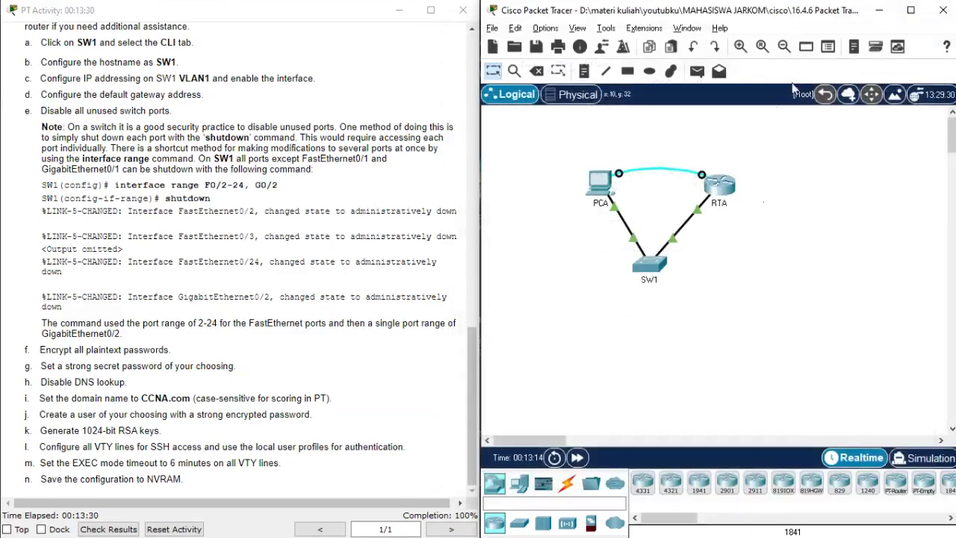
mouse_move(715, 193)
scroll(389, 495, "up", 8)
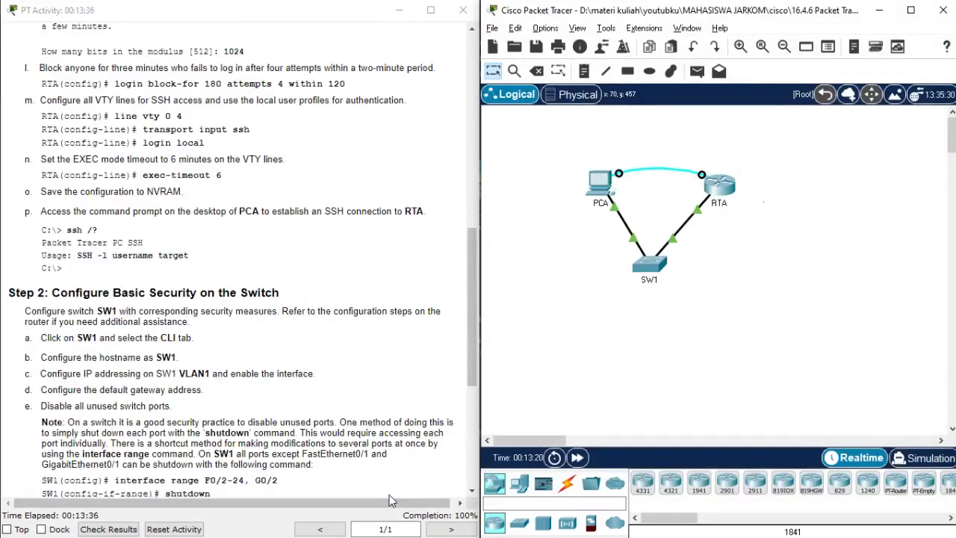
left_click_drag(41, 211, 126, 277)
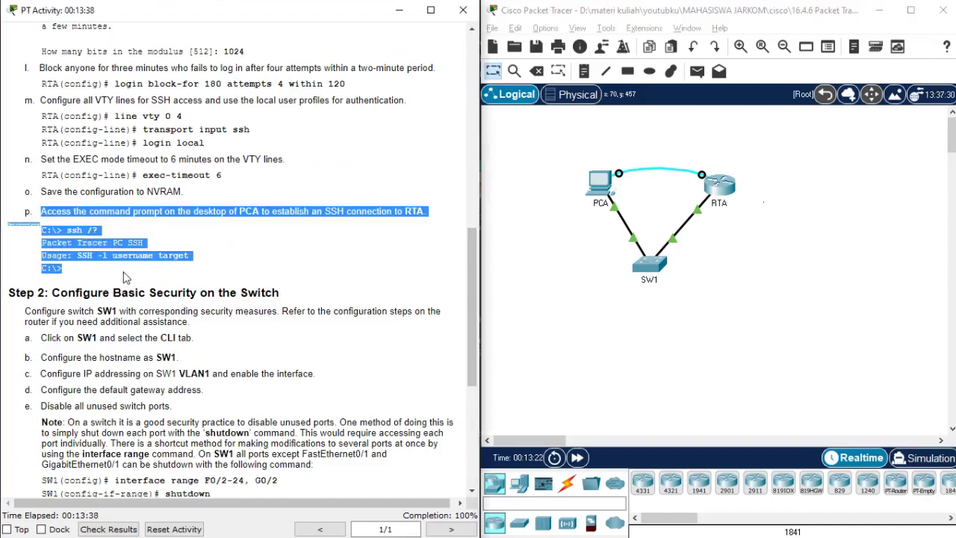
left_click(240, 259)
left_click(605, 182)
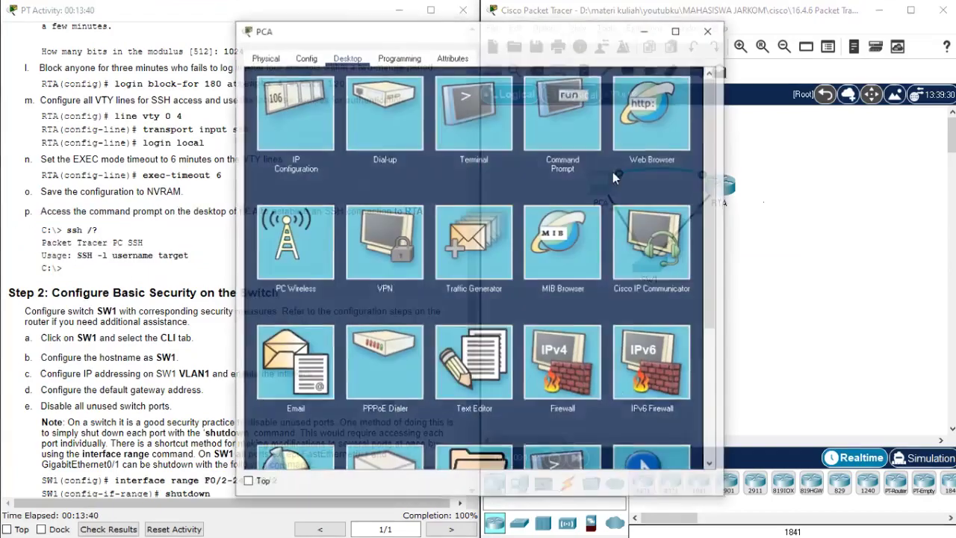
left_click_drag(495, 38, 734, 28)
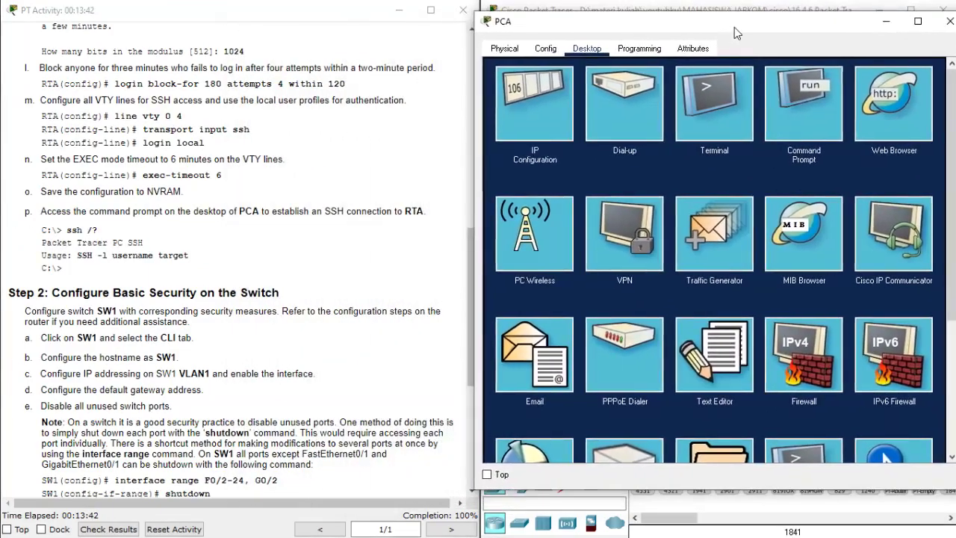
left_click(802, 107)
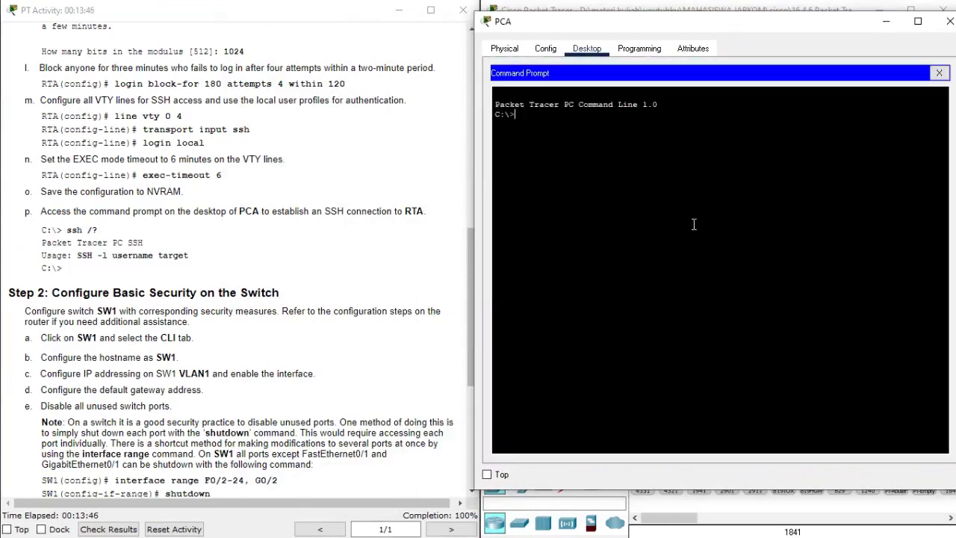
- Run ssh /? to view the SSH usage syntax, then start typing ssh -l
type("ssh")
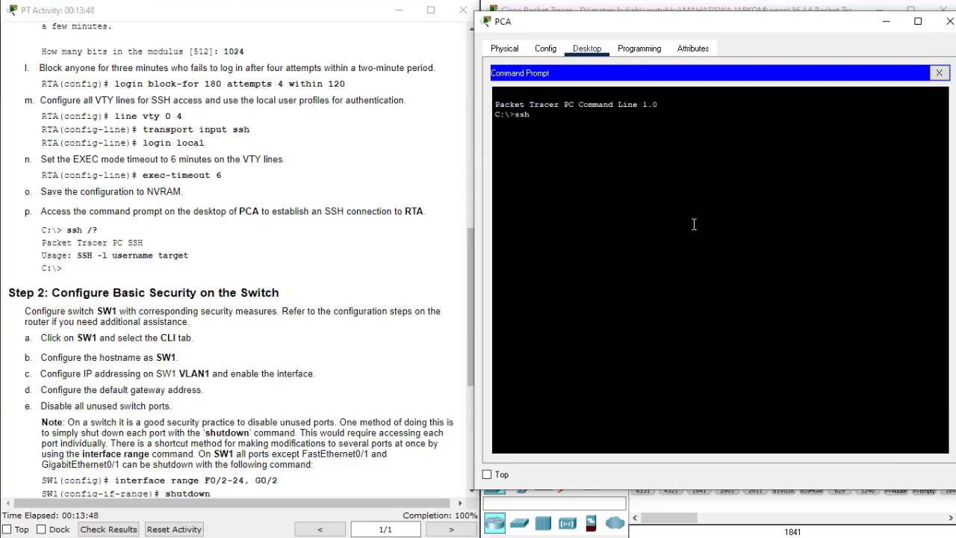
type("/?")
key("Return")
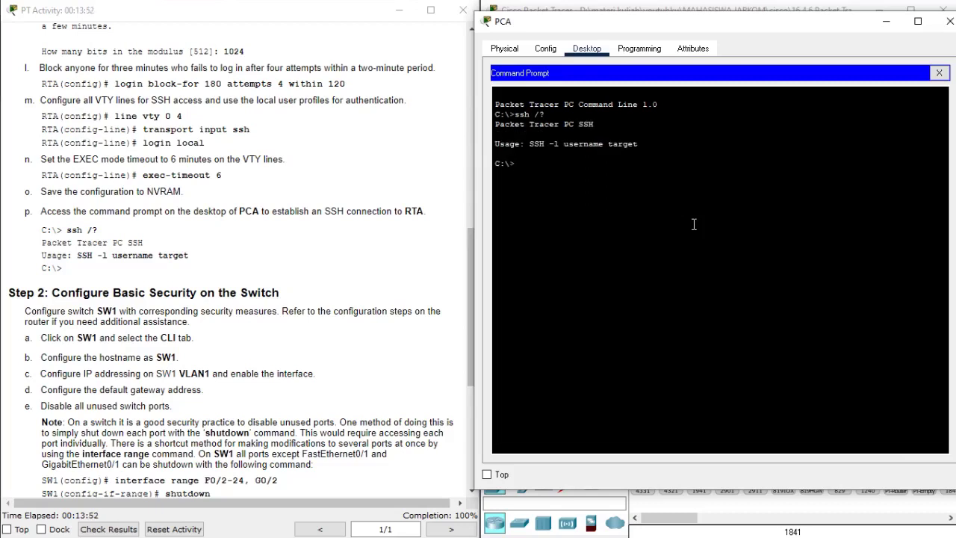
key("Return")
left_click_drag(529, 144, 642, 143)
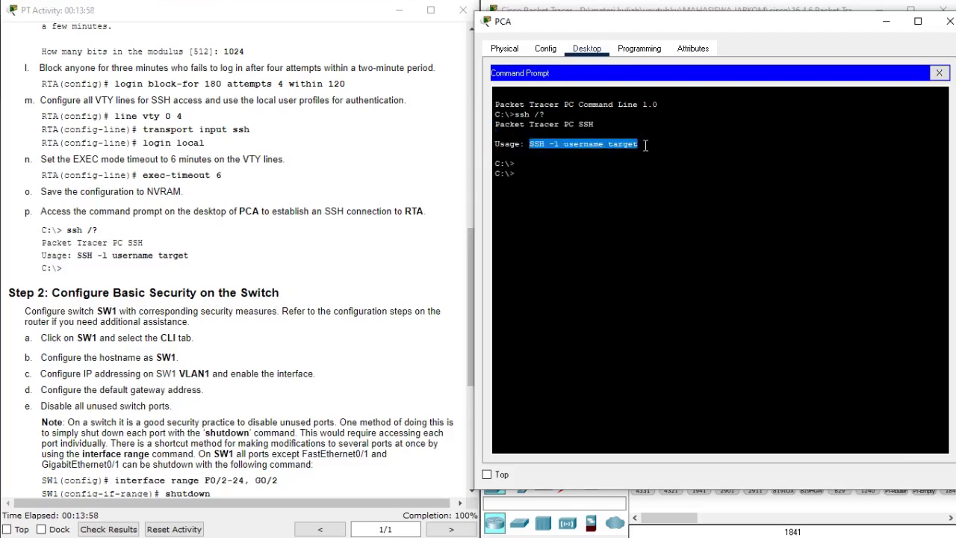
left_click(628, 271)
type("ssh -l")
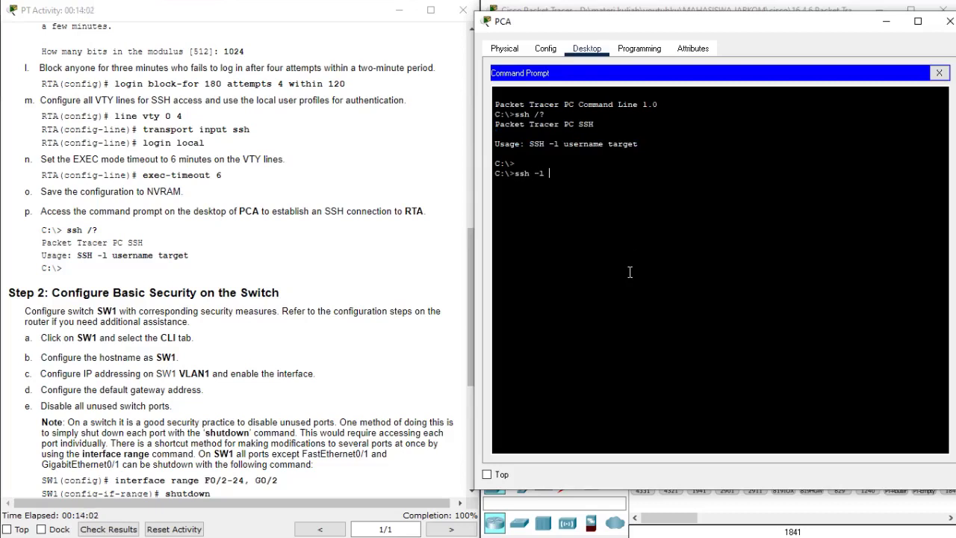
left_click_drag(612, 29, 197, 24)
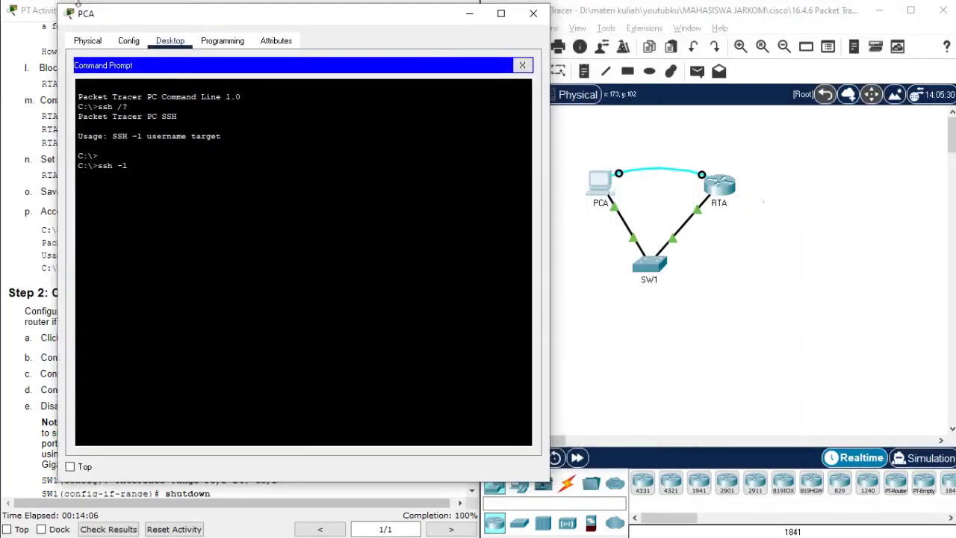
- Complete the ssh -l command with the username and RTA's address 172.16.1.1
type("cisco")
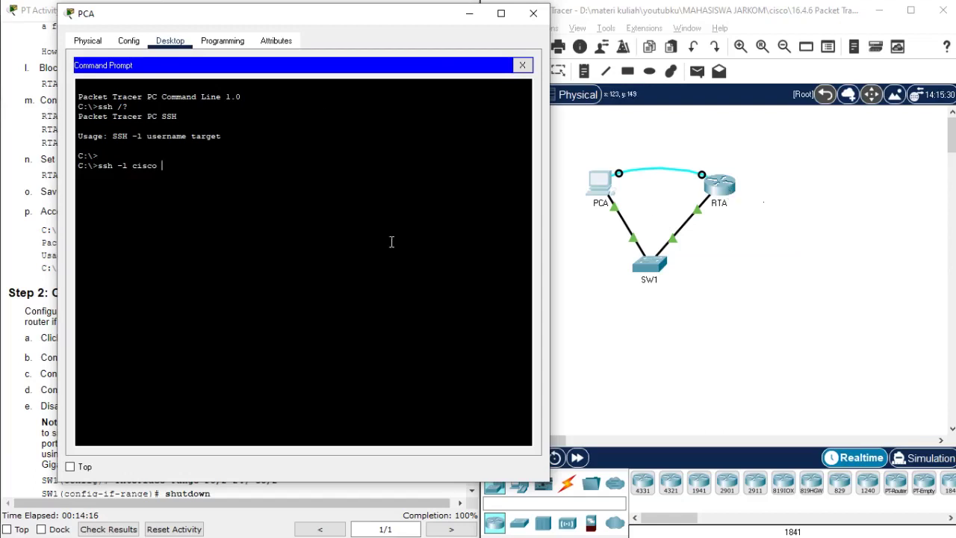
type("172.16.1.1")
key("Return")
- Briefly check RTA's configuration in PCA's Terminal, then return to Command Prompt
left_click(522, 65)
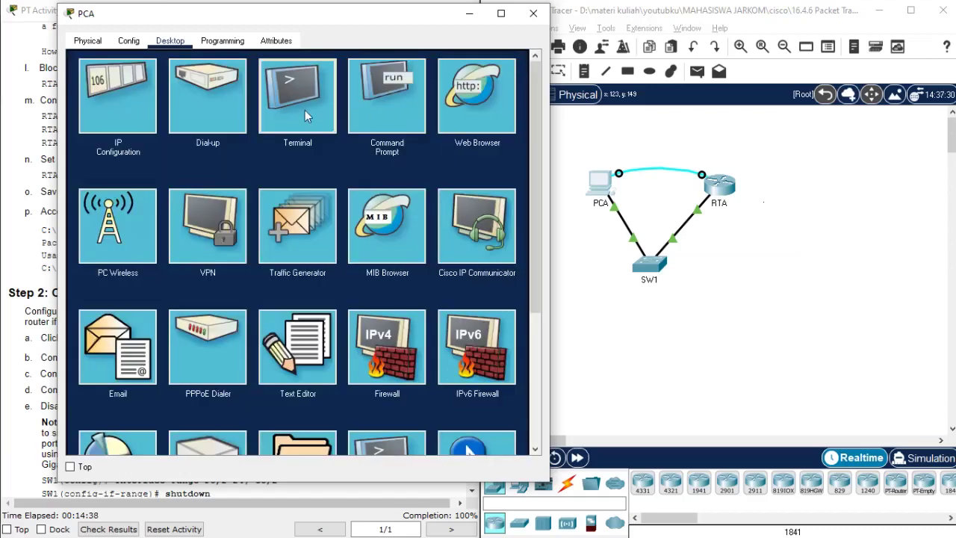
left_click(305, 109)
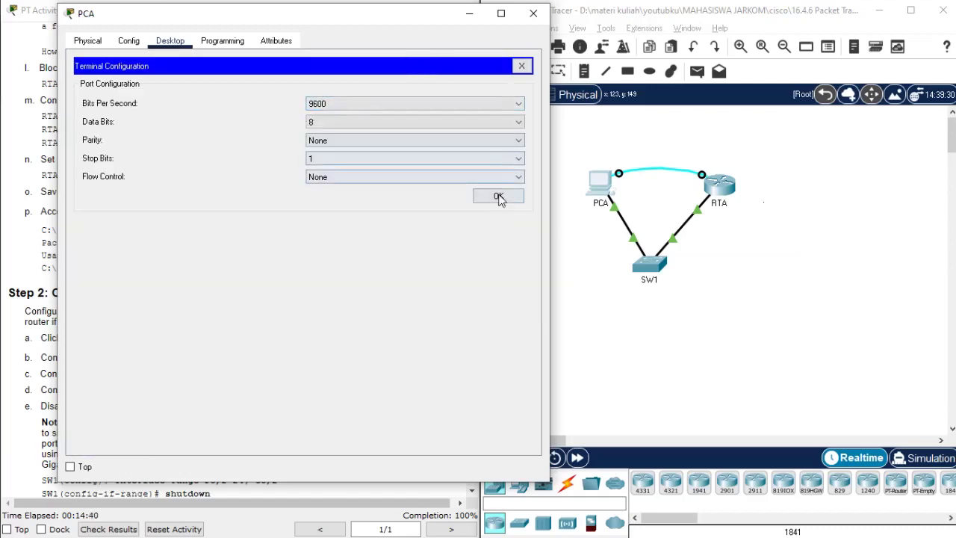
left_click(498, 196)
scroll(378, 253, "up", 5)
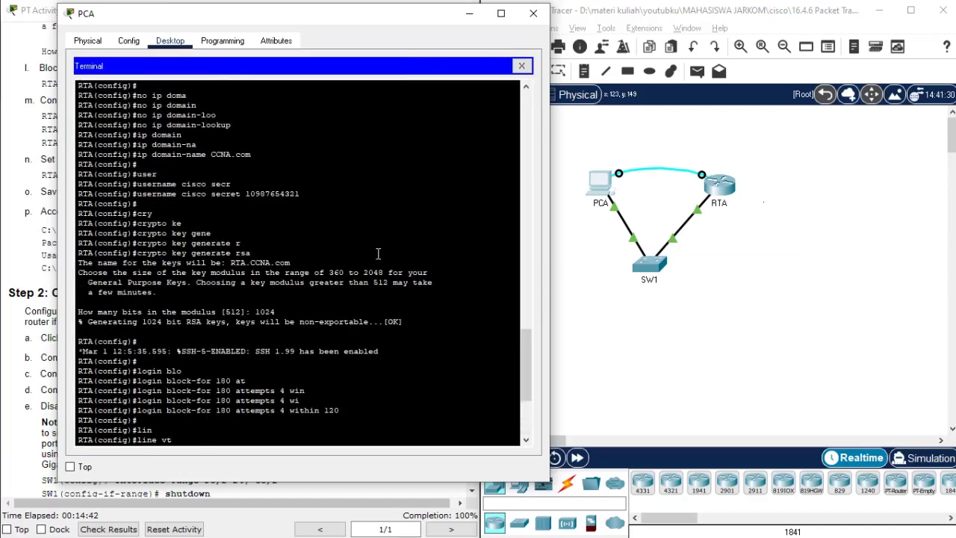
scroll(378, 254, "up", 1)
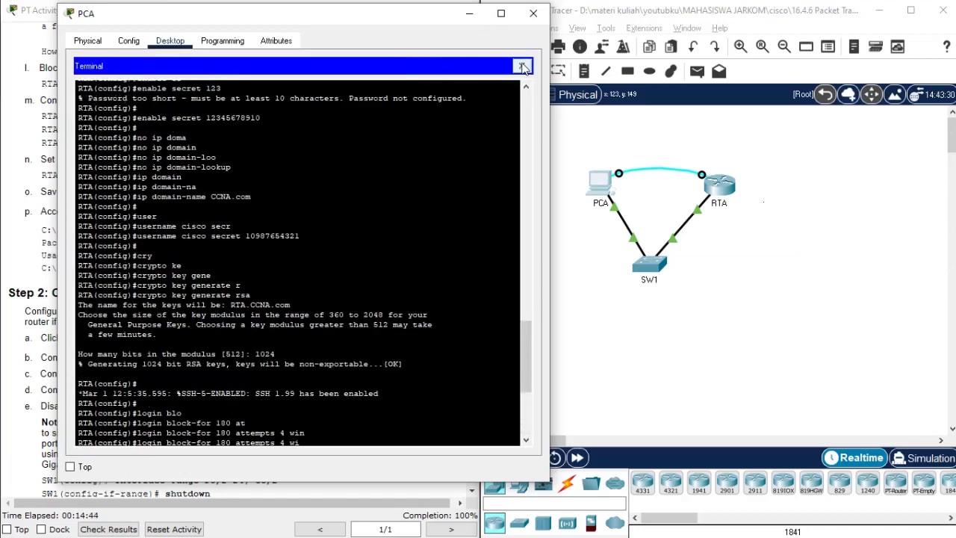
left_click(523, 68)
left_click(388, 94)
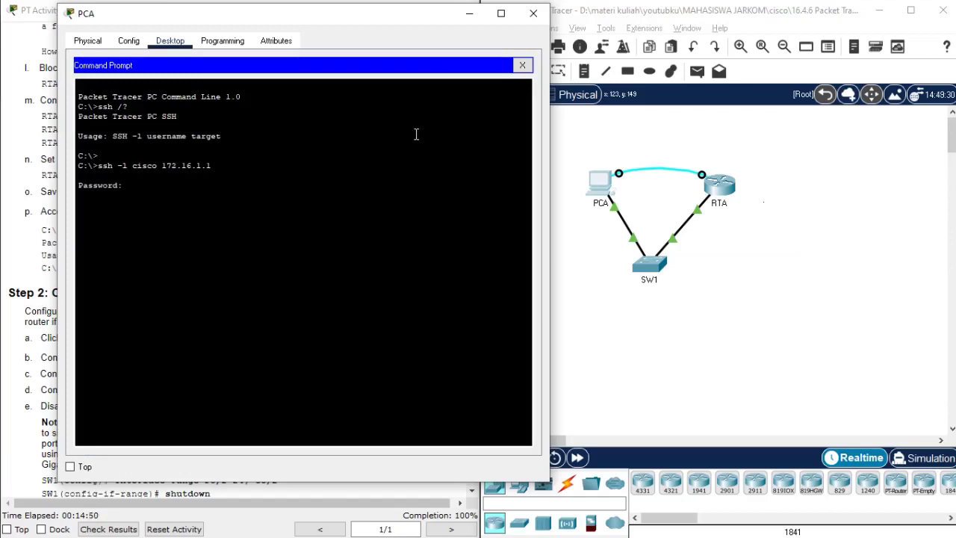
- Log into RTA over SSH, enter privileged mode, and enter global configuration mode
key("Return")
type("ena")
key("Return")
key("Return")
type("conf")
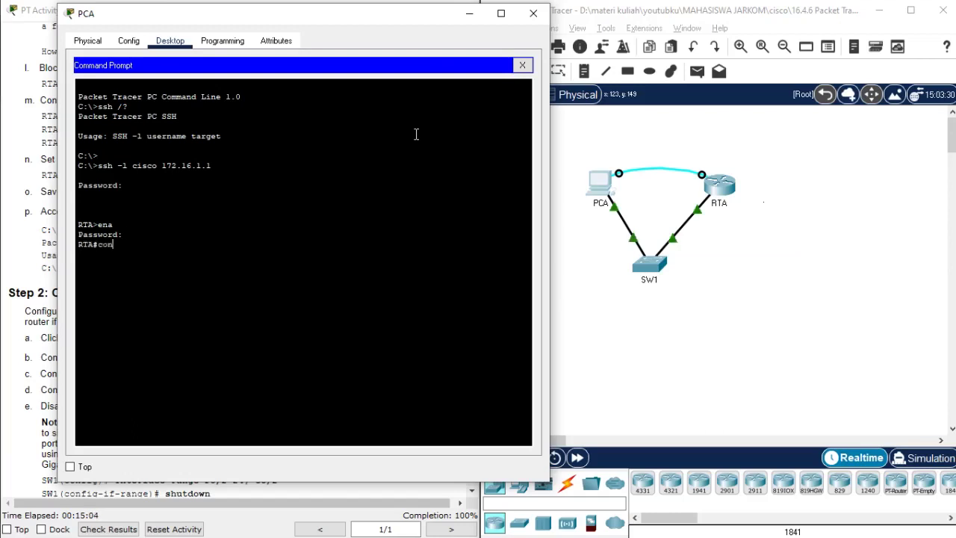
key("Tab")
key("Return")
key("Return")
key("Return")
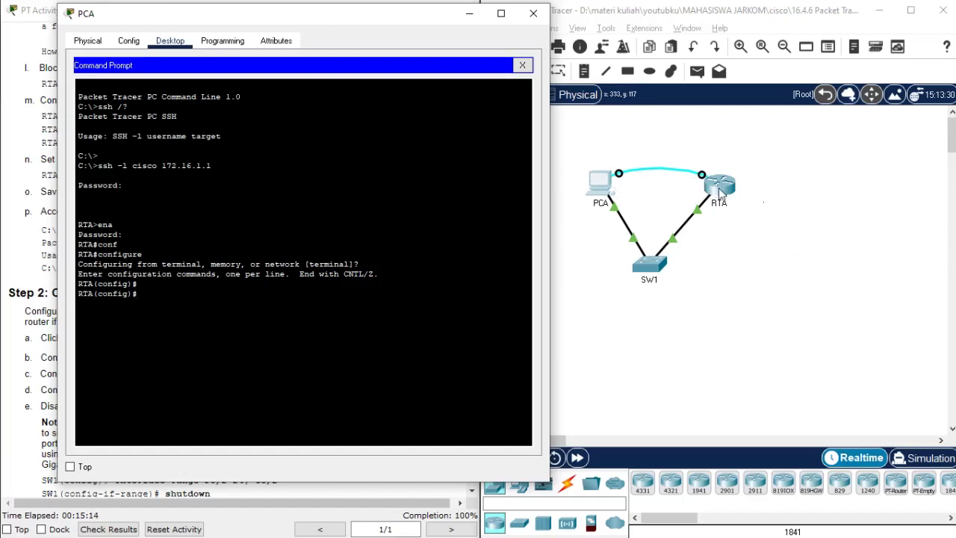
- Exit twice to close the RTA session and begin an SSH command to 172.16
type("exit")
key("Return")
type("exit")
key("Return")
key("Return")
key("Return")
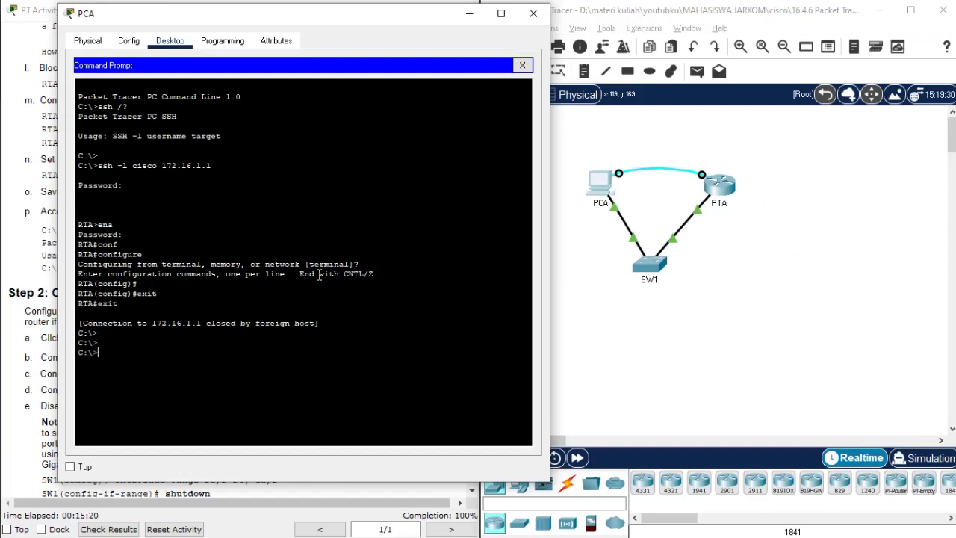
type("ssh -l netacad 172.16.")
- Finish the SSH command to SW1 at 172.16.1.2 and connect
left_click_drag(315, 26, 711, 39)
scroll(443, 277, "up", 10)
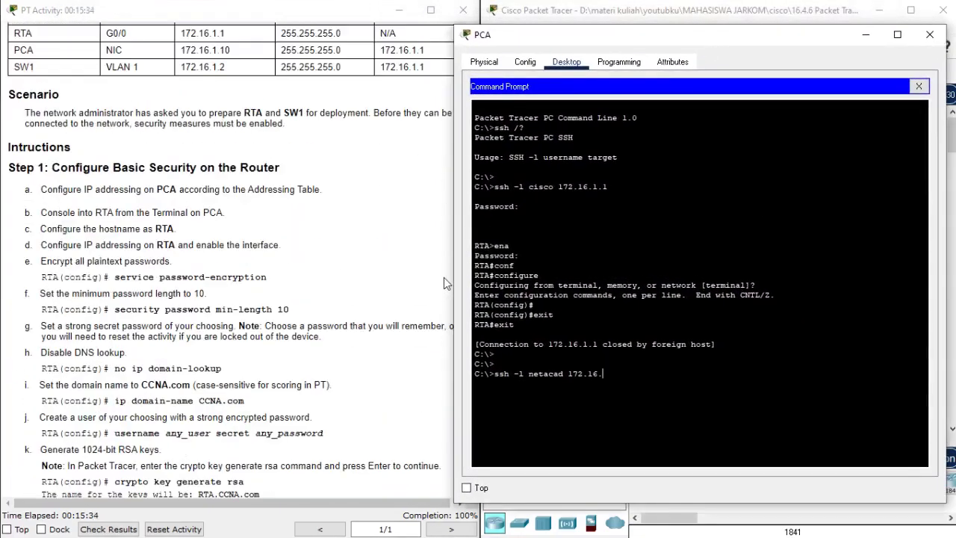
scroll(444, 277, "up", 3)
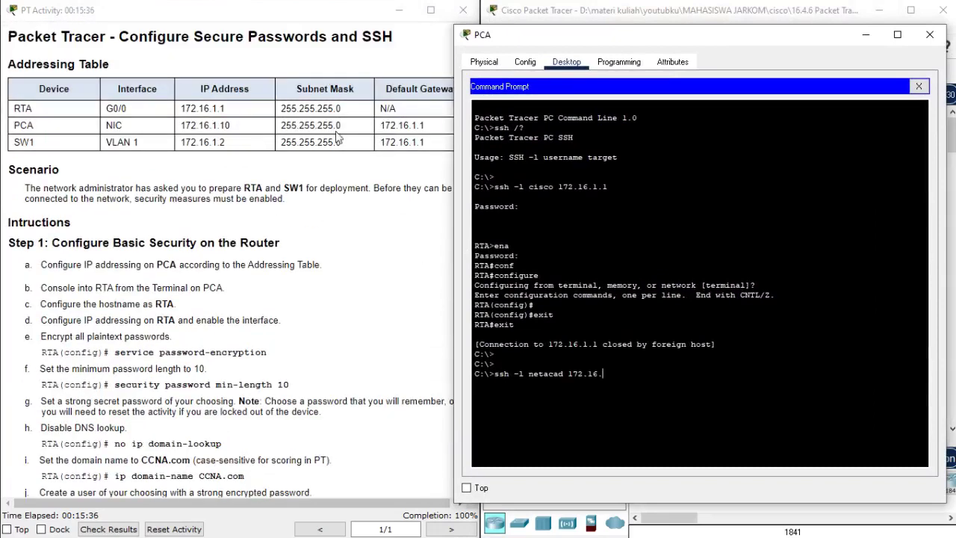
type("1.2")
key("Return")
- Log into SW1 with the password, enter enable mode, then configure terminal
key("Return")
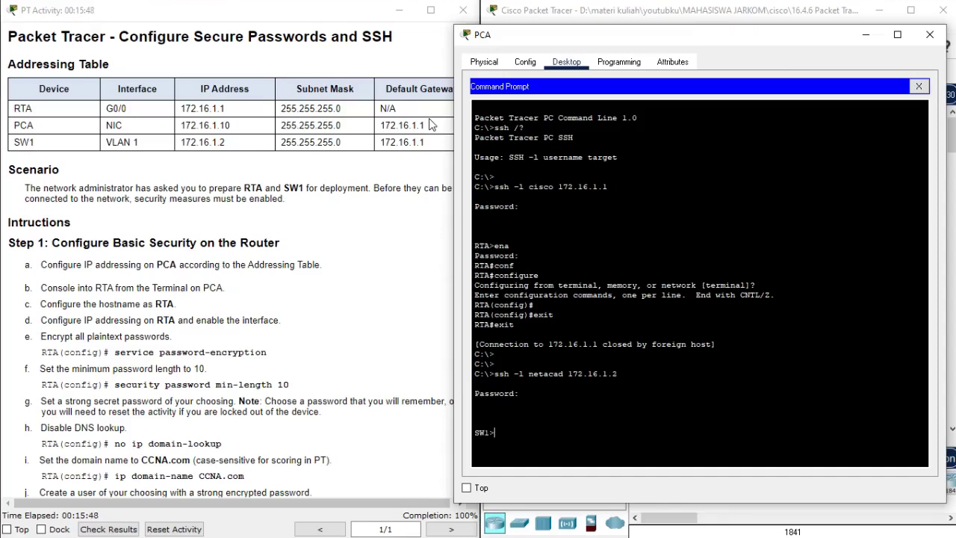
type("ena")
key("Return")
key("Return")
type("conf")
key("Tab")
type("t")
key("Tab")
key("Return")
key("Return")
key("Return")
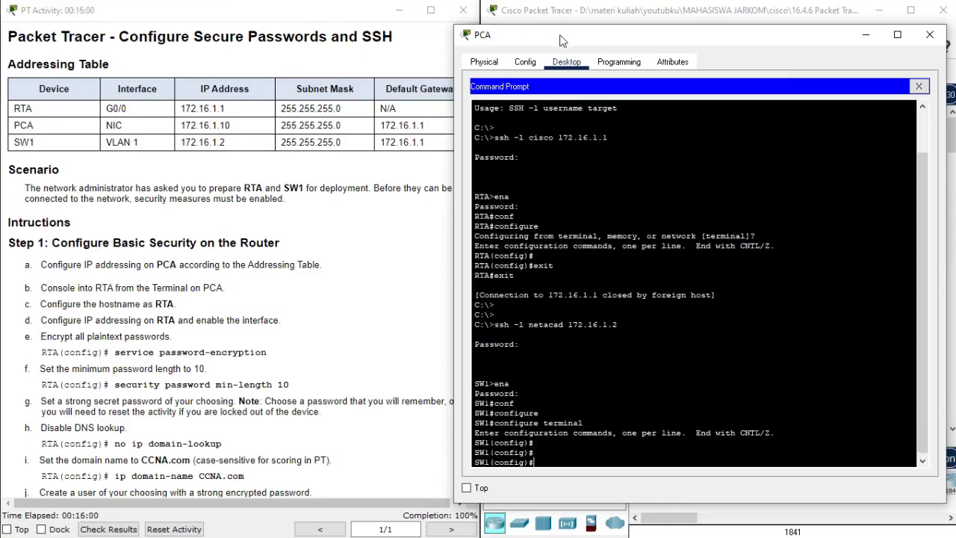
left_click_drag(558, 34, 131, 46)
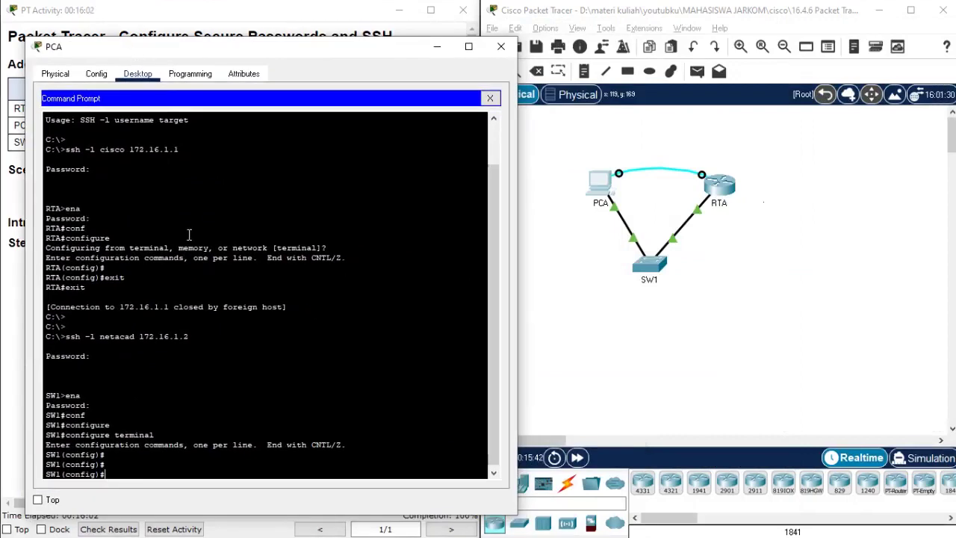
- Close the PCA device window, then click PCA to reopen it
left_click(500, 49)
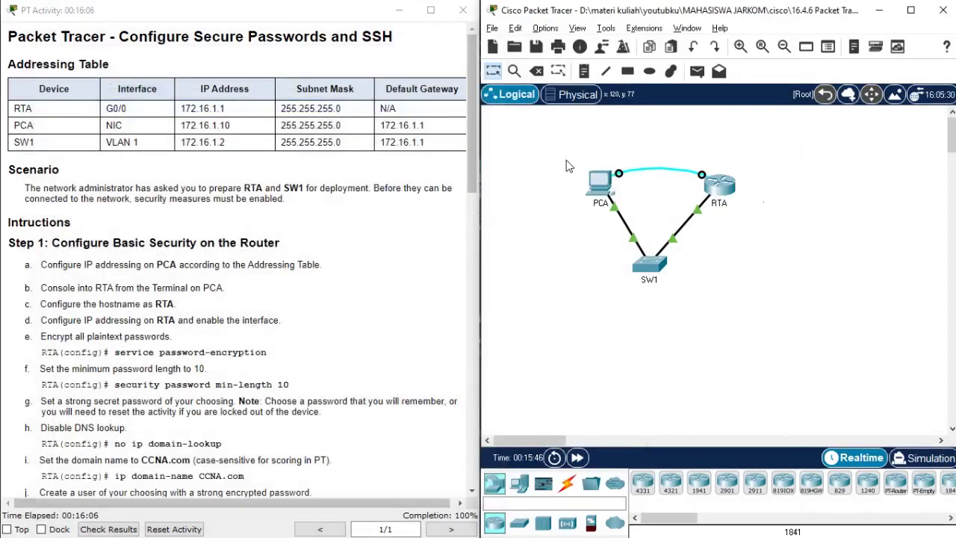
left_click(594, 192)
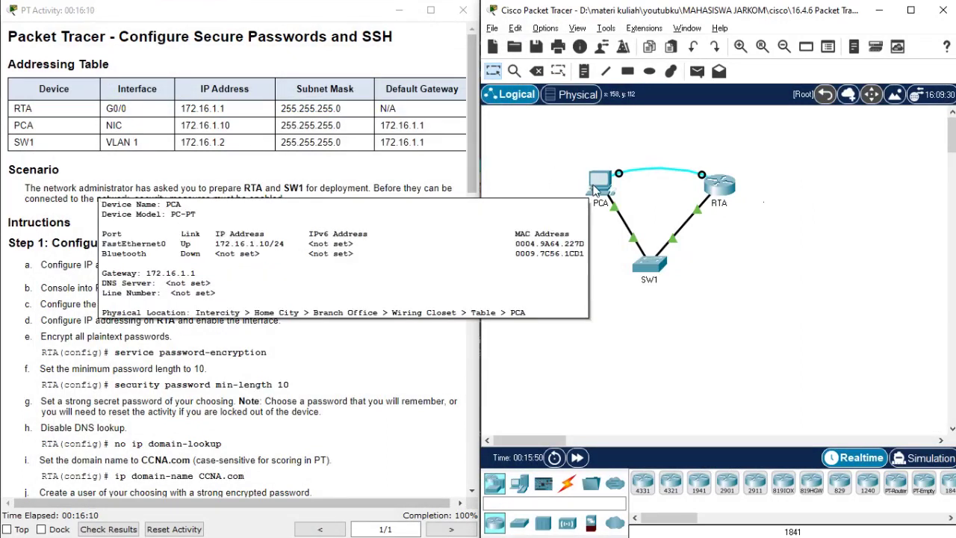